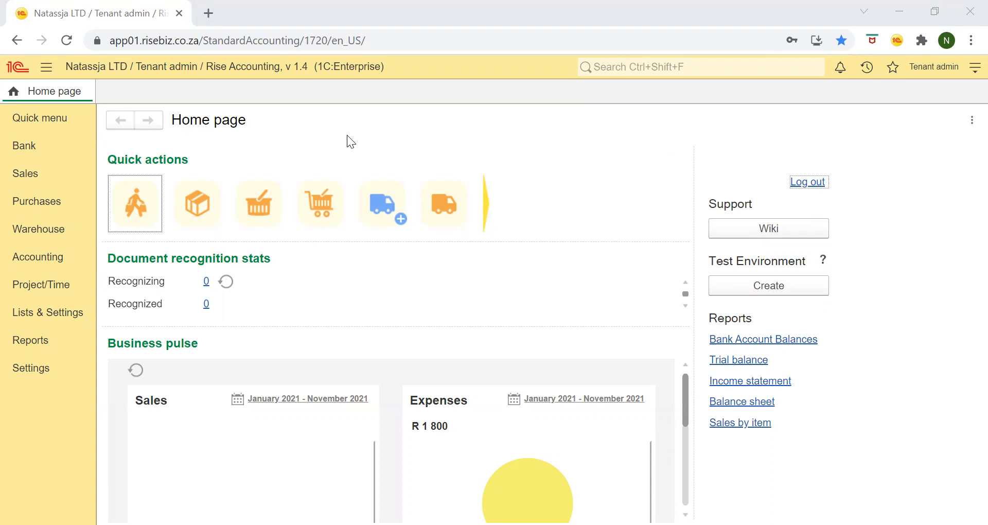
- Open the CSV import tool for lists and documents from the Getting started guide
click(69, 124)
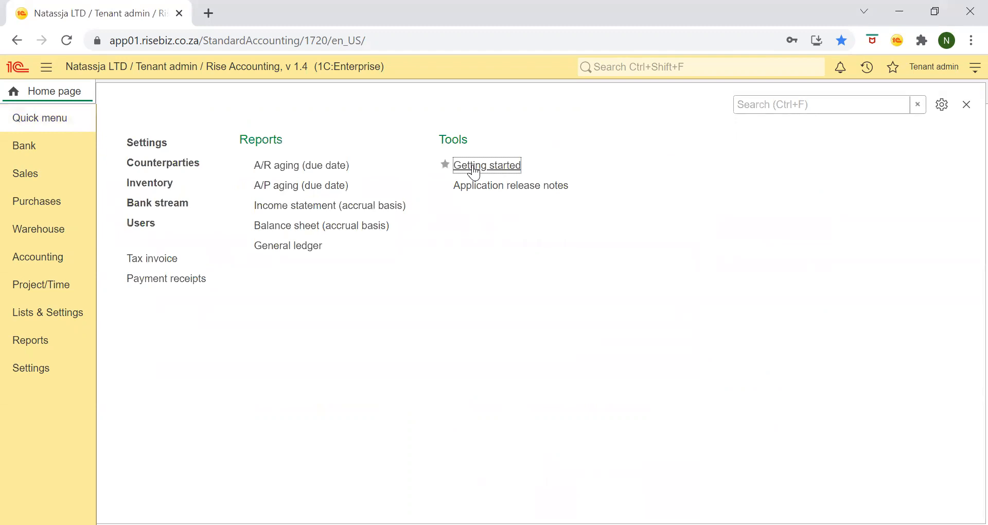
click(470, 165)
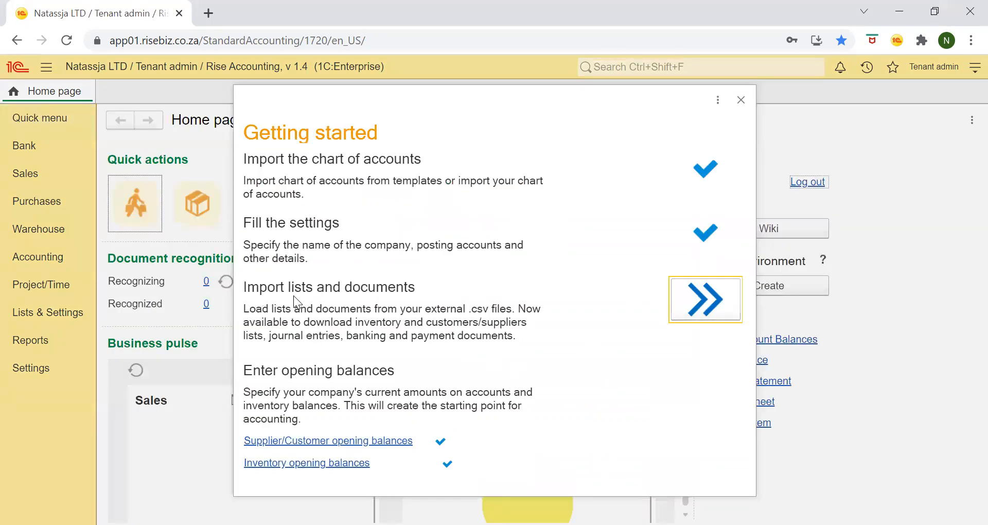
click(697, 306)
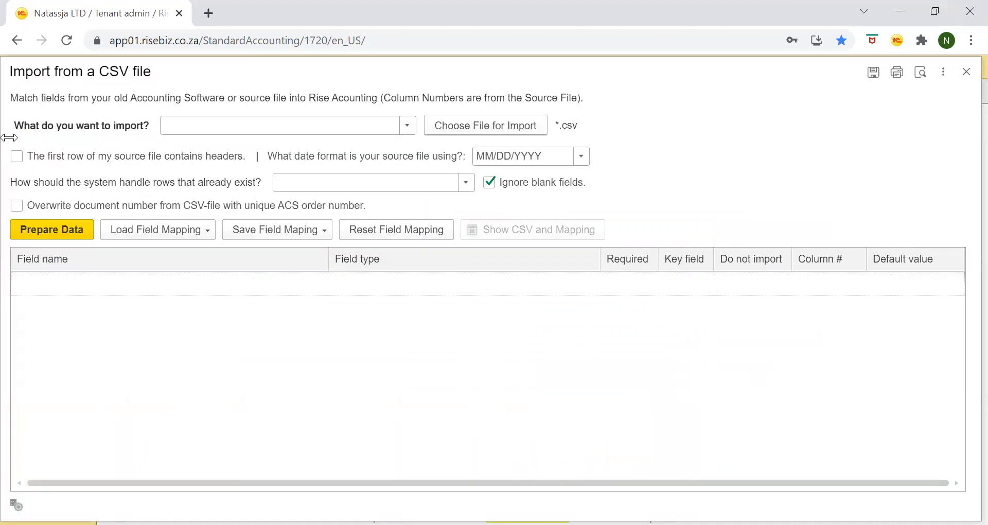
- Set the import type to Supplier invoices (accounts), accept clearing existing mapping, and mark the source file's first row as headers
click(408, 125)
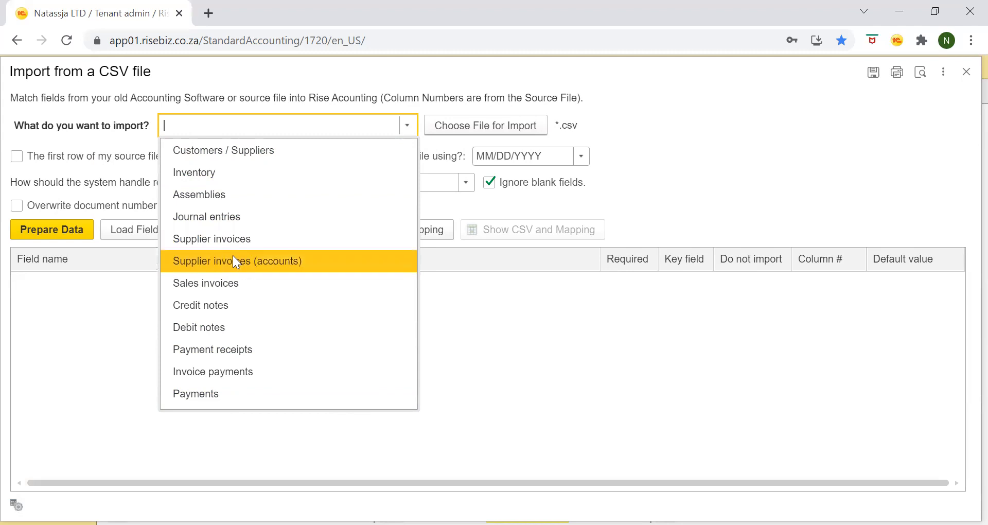
click(257, 268)
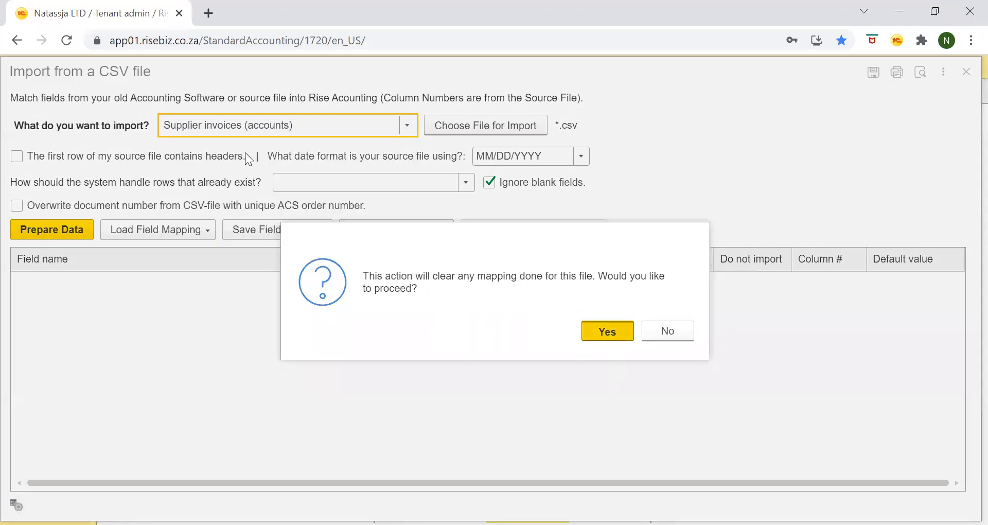
key(Return)
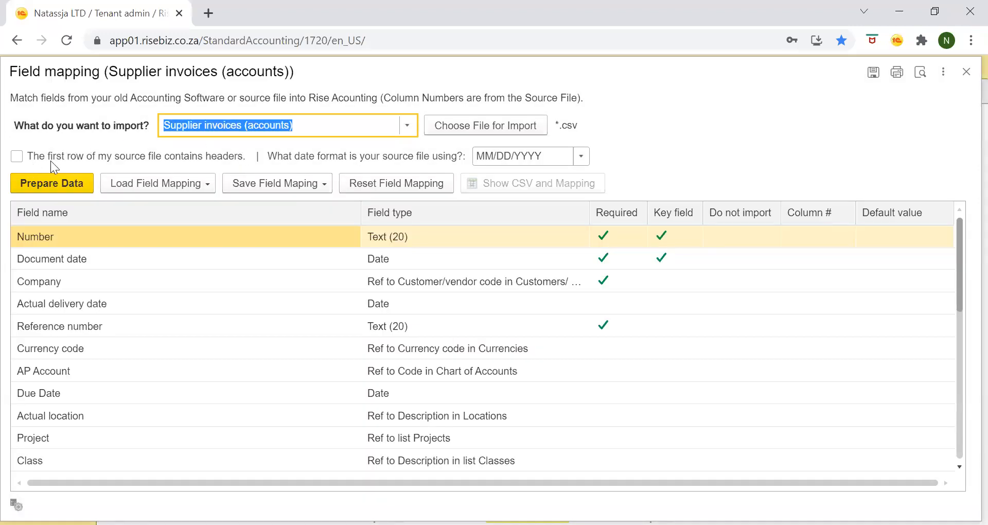
click(21, 158)
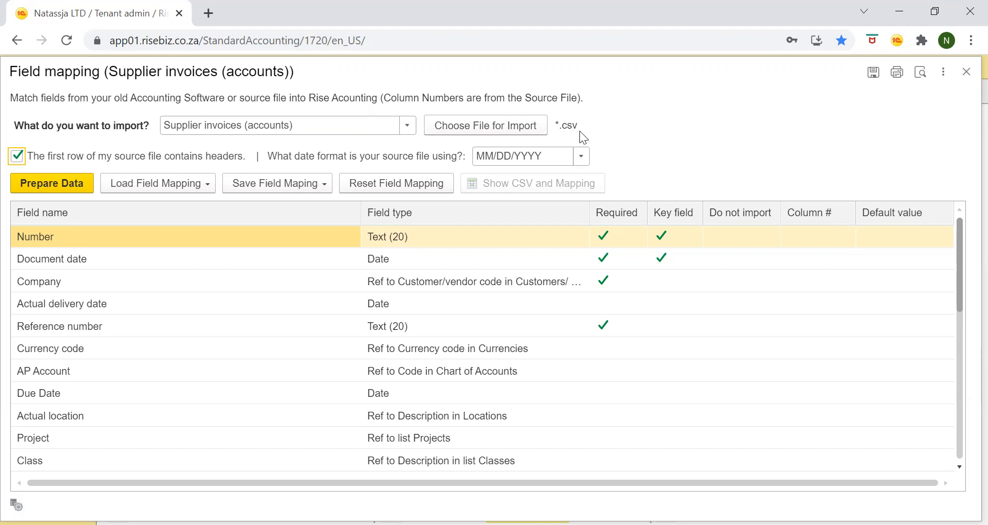
- Load the file "example supplier invoice.csv" from disk as the import source
click(463, 127)
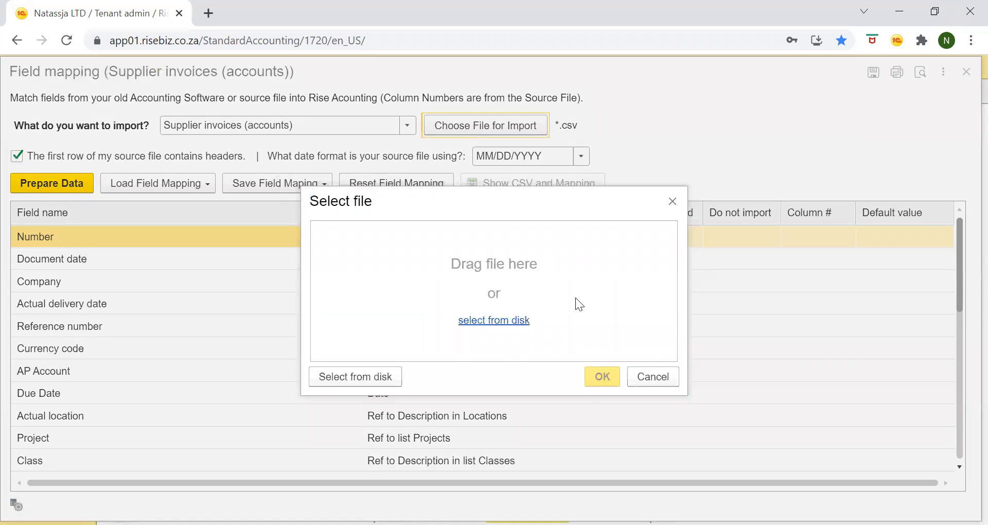
click(514, 323)
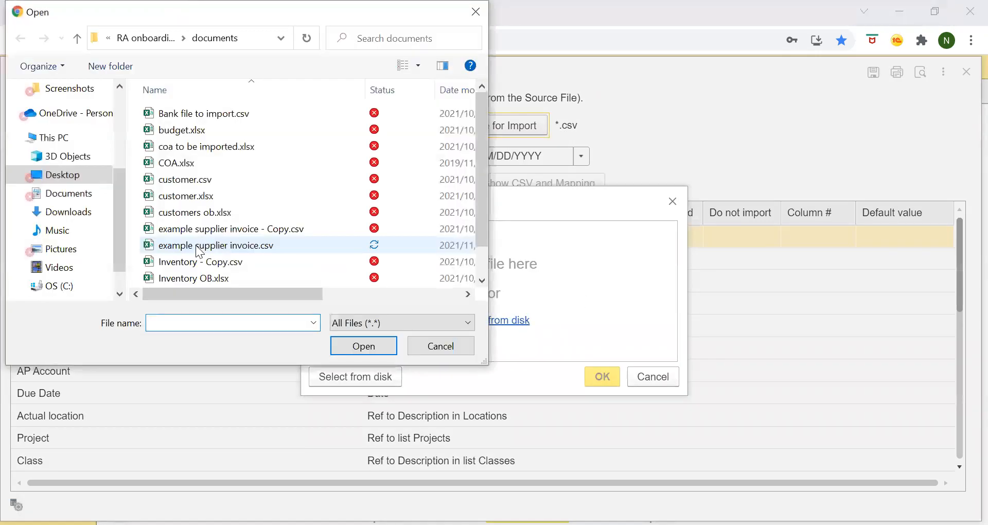
click(199, 246)
double_click(196, 246)
click(594, 372)
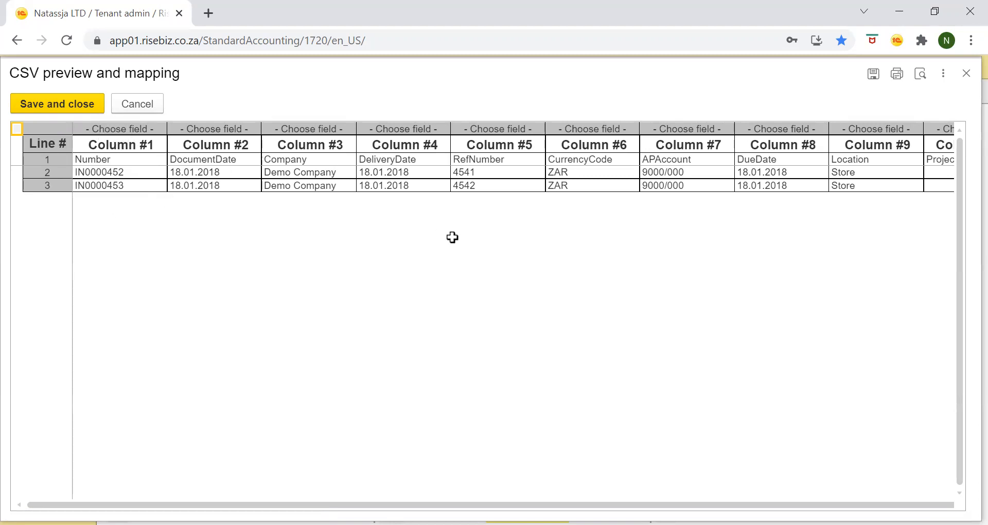
- Map CSV column 1 to the Number field and column 2 to Document date
click(113, 132)
click(345, 228)
click(356, 196)
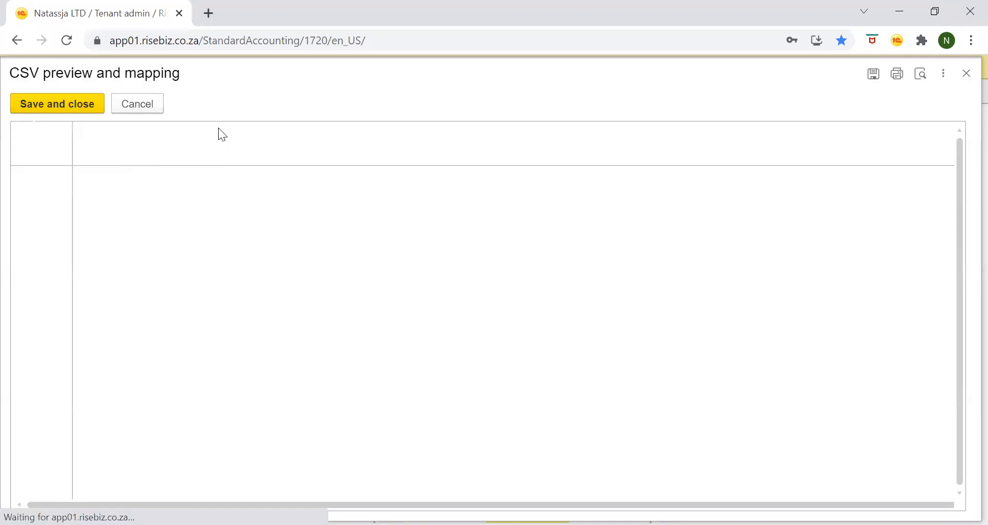
click(216, 129)
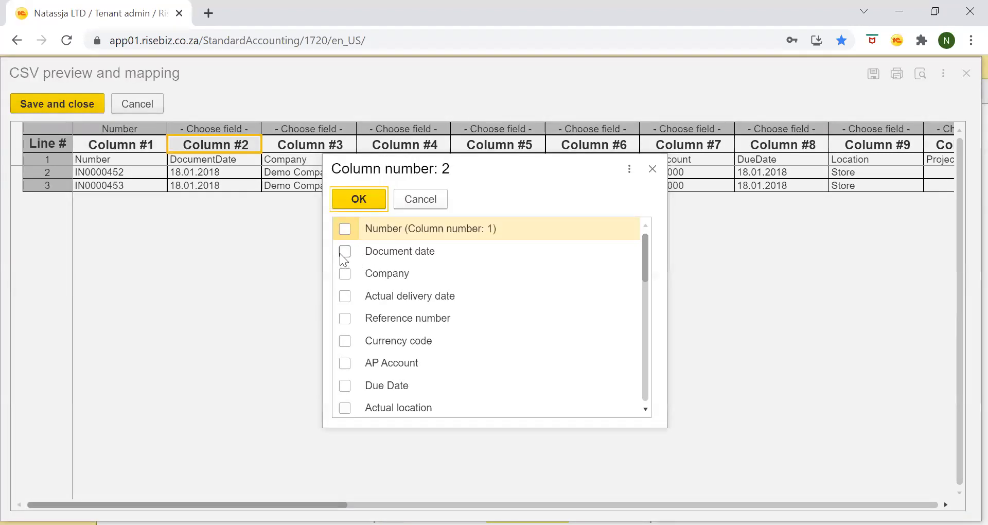
click(344, 252)
click(357, 201)
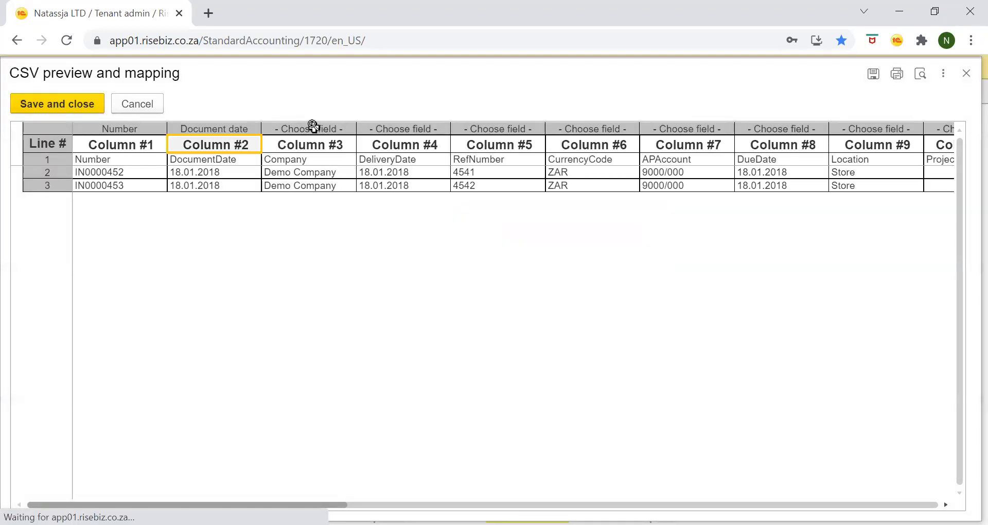
- Map CSV column 3 to the Company field and column 4 to Actual delivery date
click(316, 128)
click(344, 274)
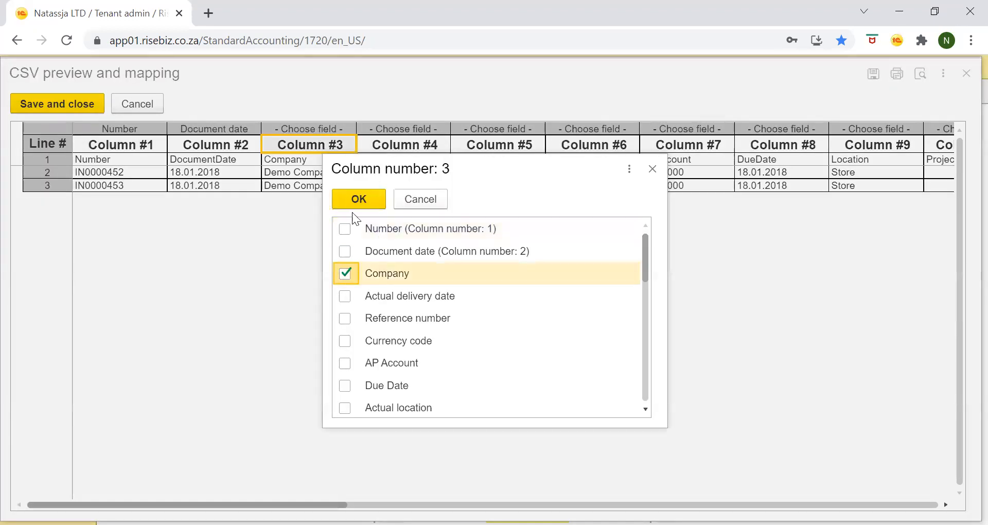
click(353, 203)
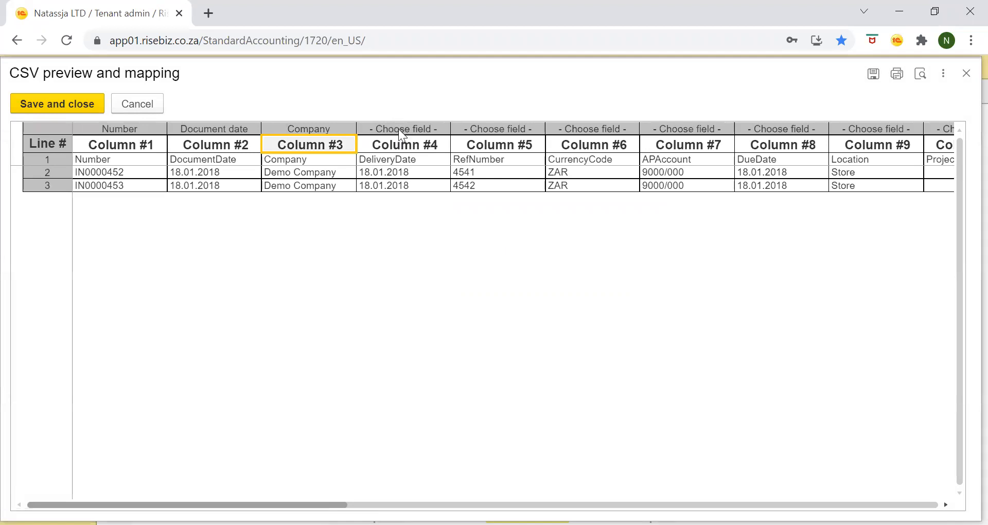
click(398, 129)
click(346, 296)
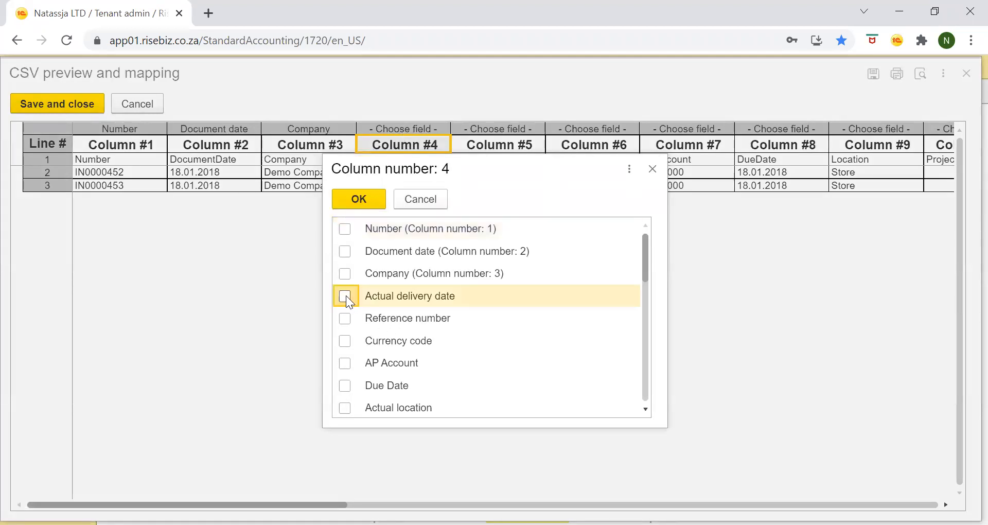
click(358, 201)
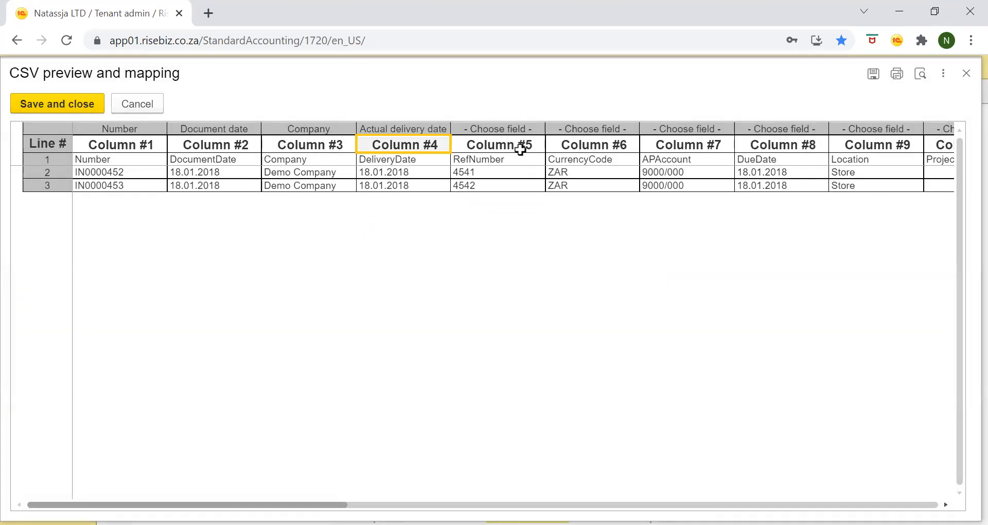
- Map CSV column 5 to the Reference number field and column 6 to Currency code
click(502, 130)
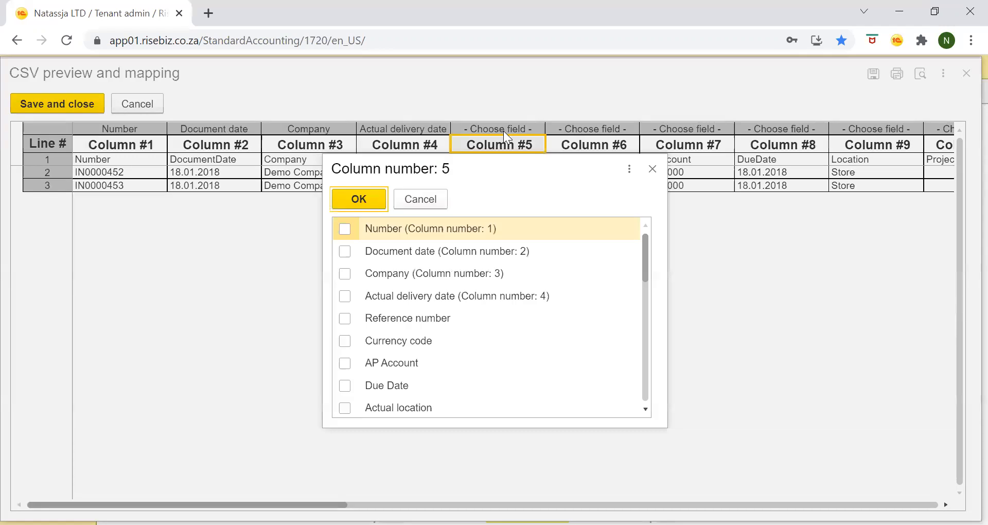
click(345, 320)
click(359, 200)
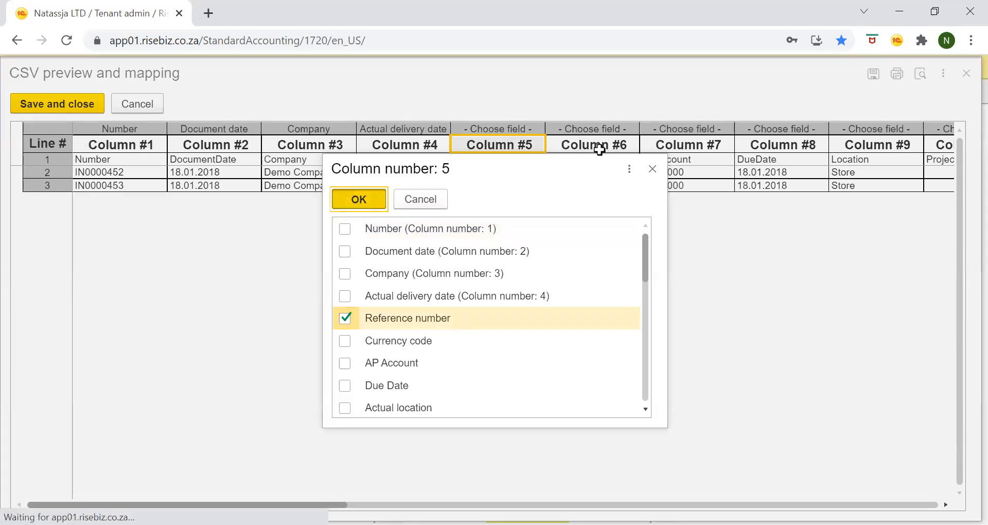
click(586, 129)
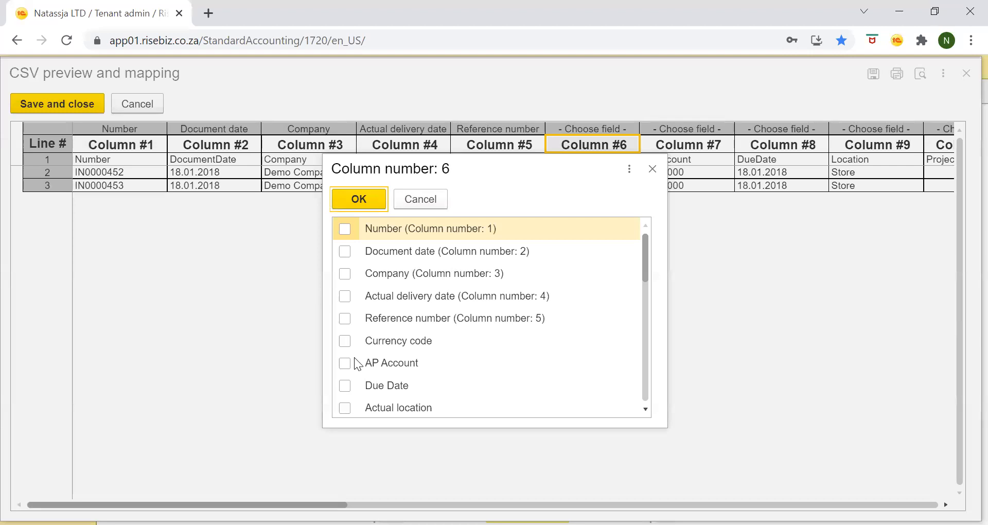
click(345, 341)
click(359, 200)
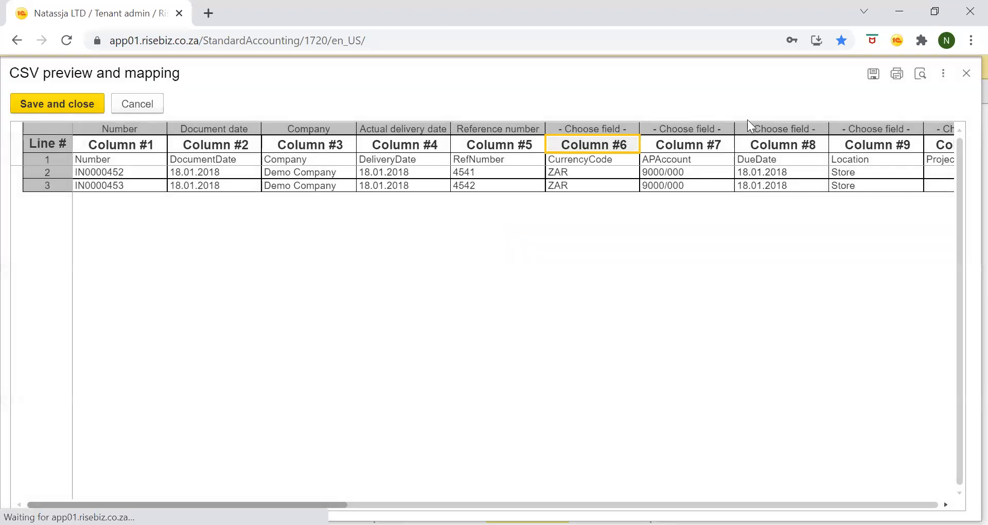
- Map CSV column 7 to the AP Account field and column 8 to Due Date
click(674, 130)
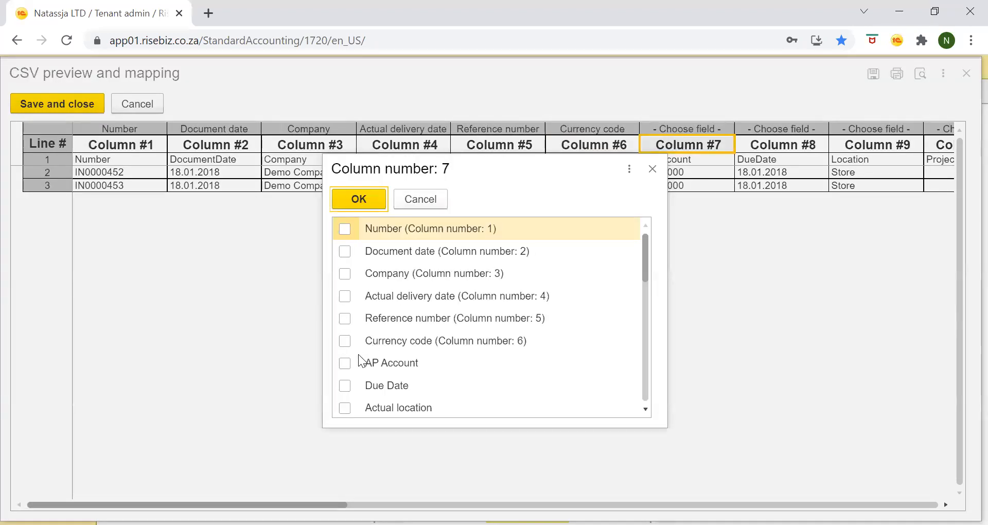
click(345, 364)
click(358, 200)
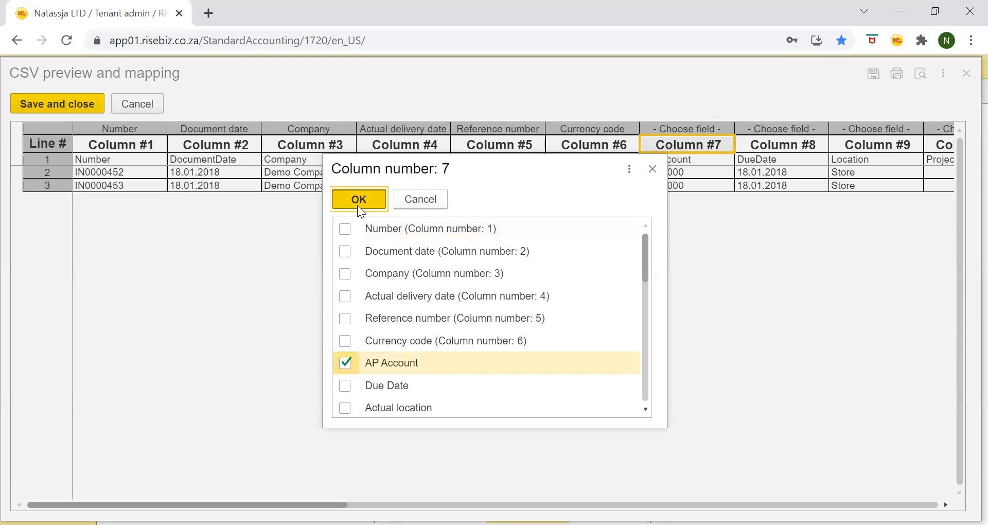
click(773, 130)
click(349, 388)
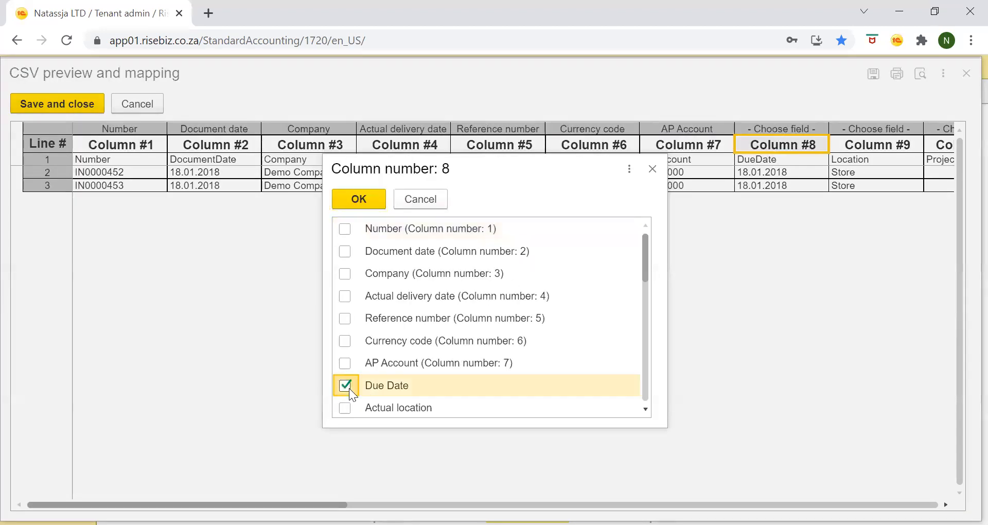
click(359, 199)
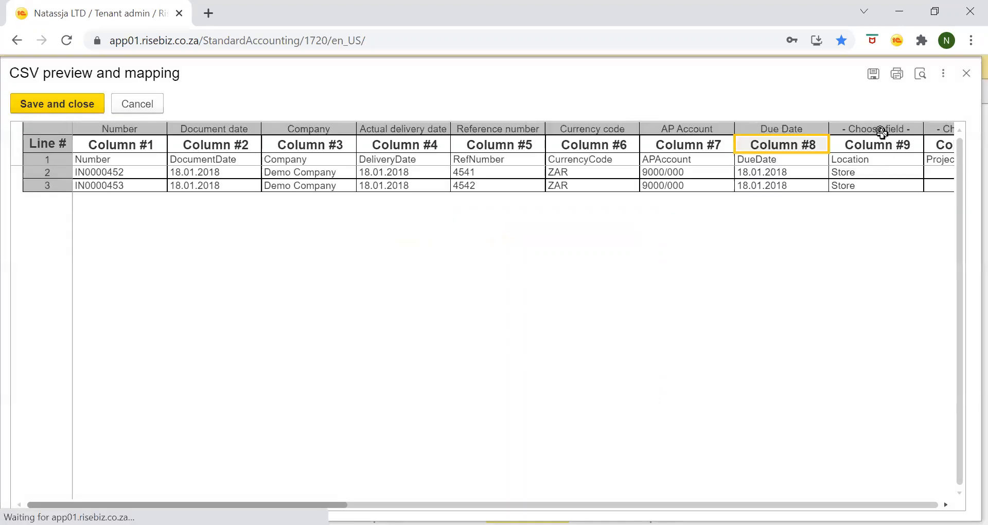
- Map CSV column 9, which holds the location, to the Actual location field
click(881, 129)
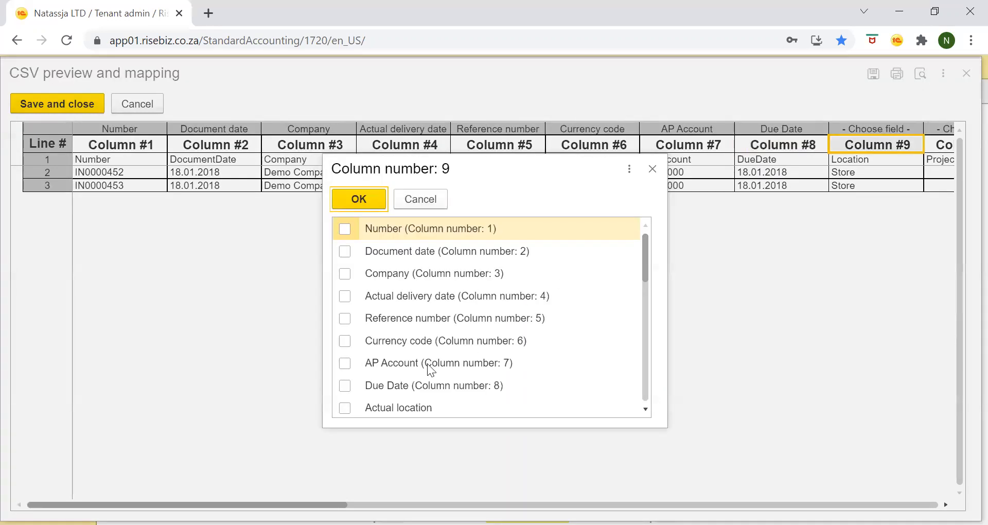
click(345, 408)
click(372, 200)
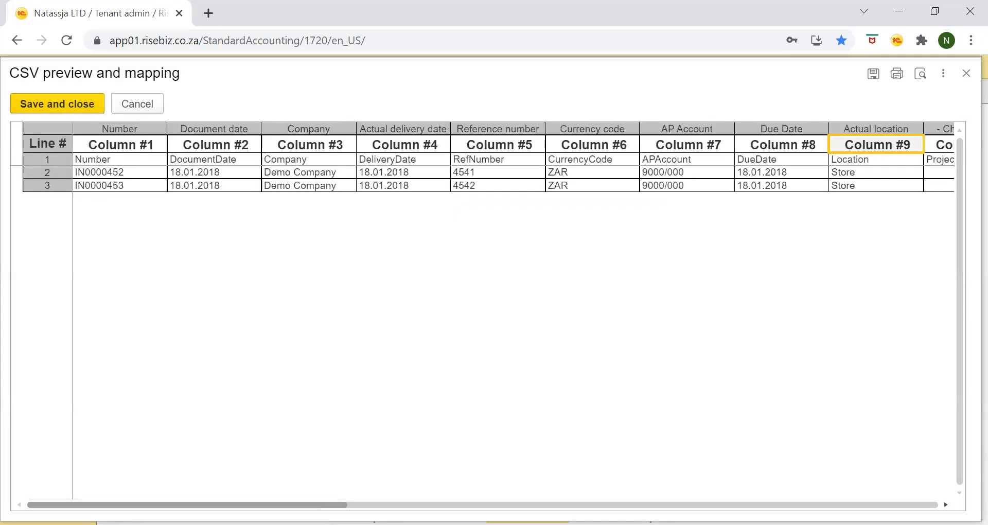
- Map CSV column 12 to the Terms field
drag(319, 505, 664, 464)
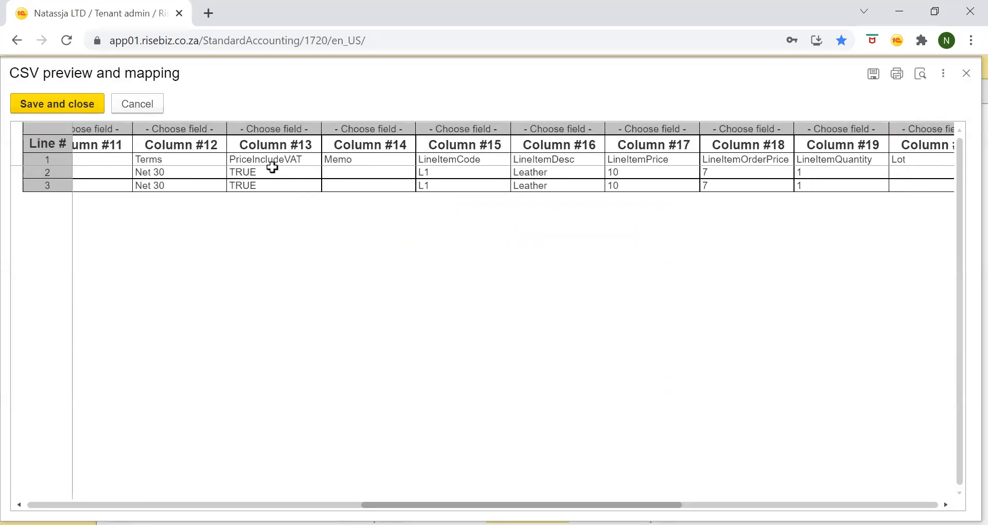
click(182, 128)
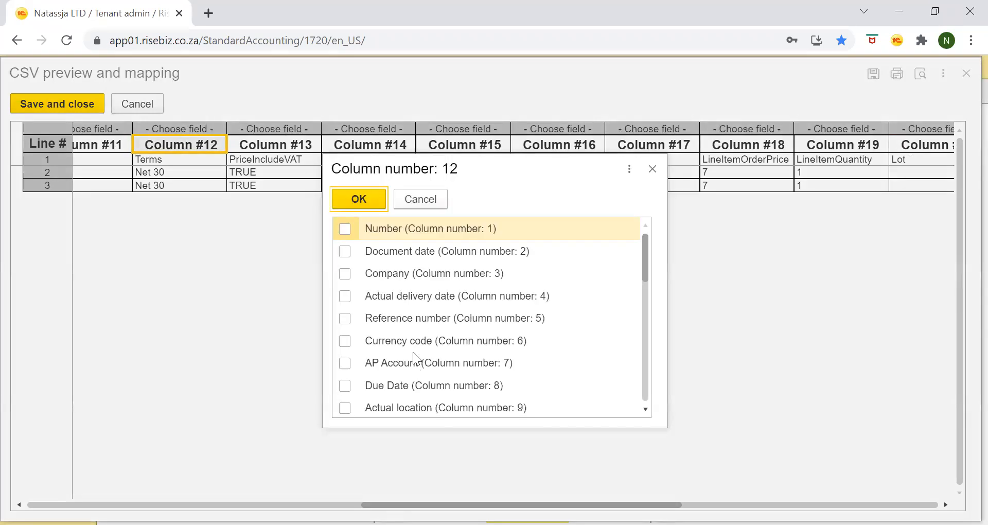
scroll(413, 352, down, 3)
click(344, 341)
click(349, 200)
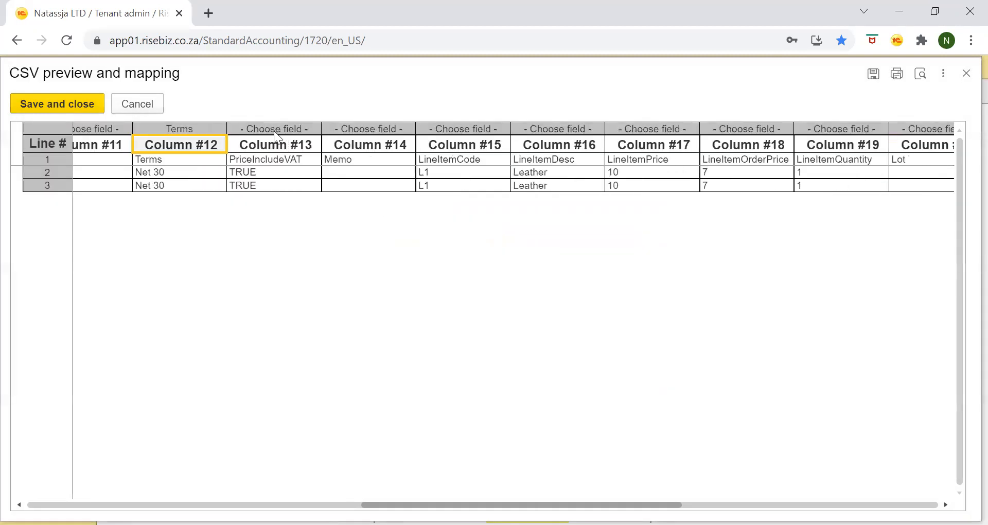
- Map CSV column 13, PriceIncludeVAT, to the Price includes VAT field
click(274, 131)
scroll(380, 343, down, 3)
scroll(374, 343, up, 1)
click(345, 386)
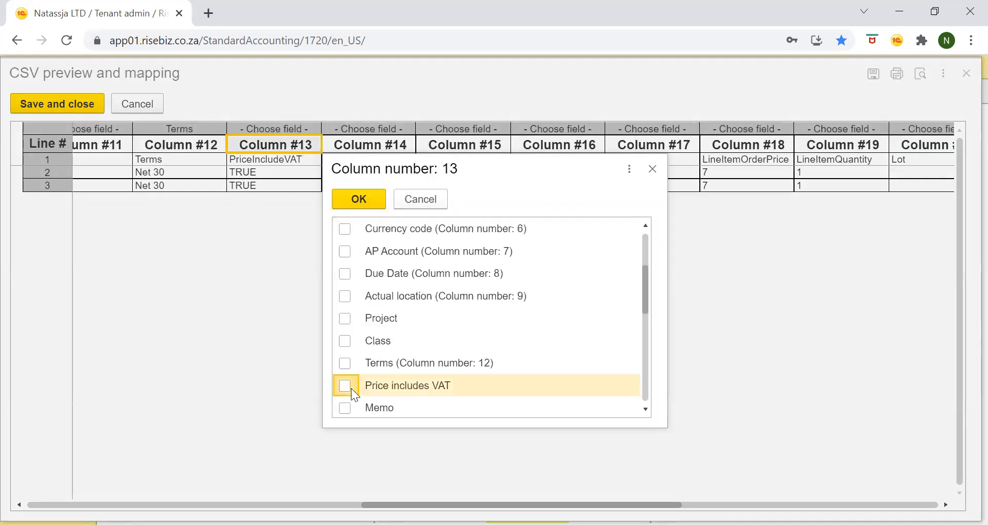
click(366, 200)
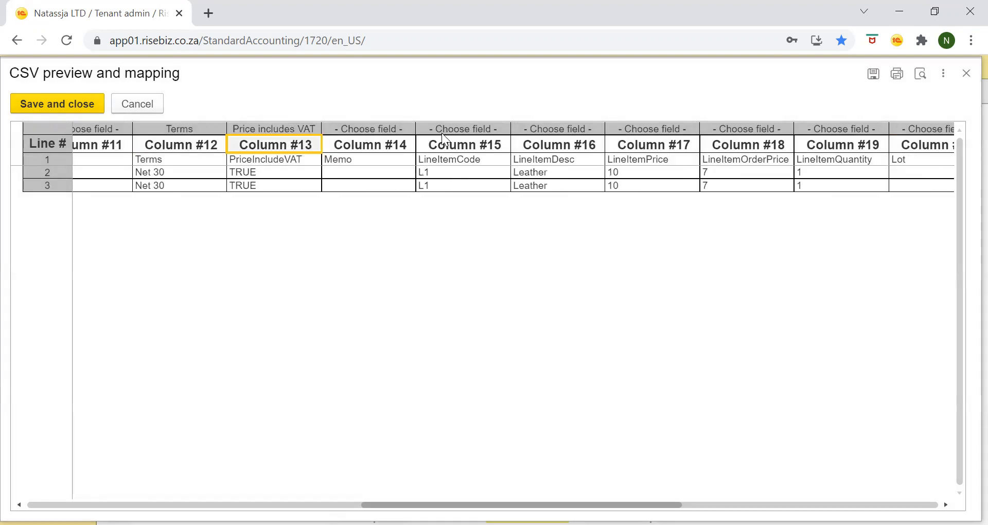
- Map CSV column 15, LineItemCode, to the Line account code field
click(441, 133)
scroll(414, 312, down, 6)
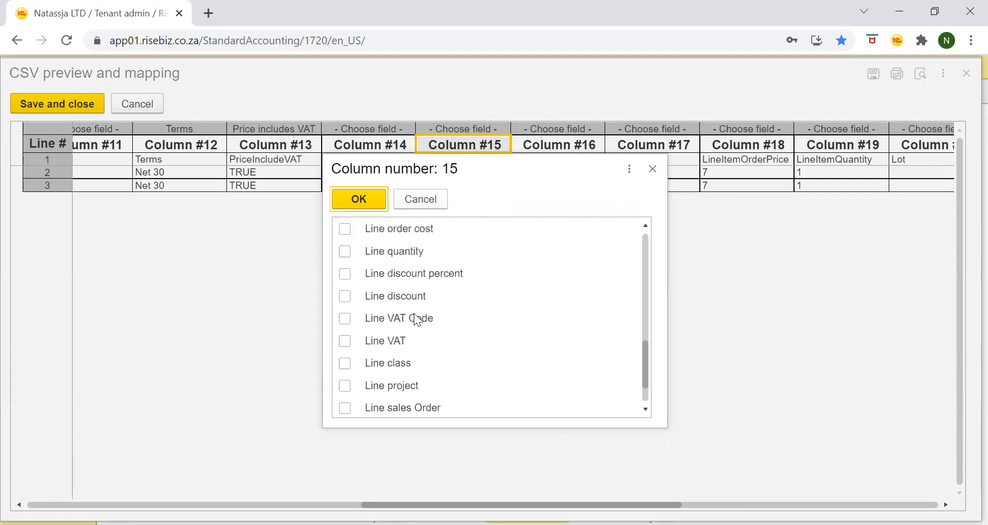
scroll(417, 319, up, 3)
click(345, 342)
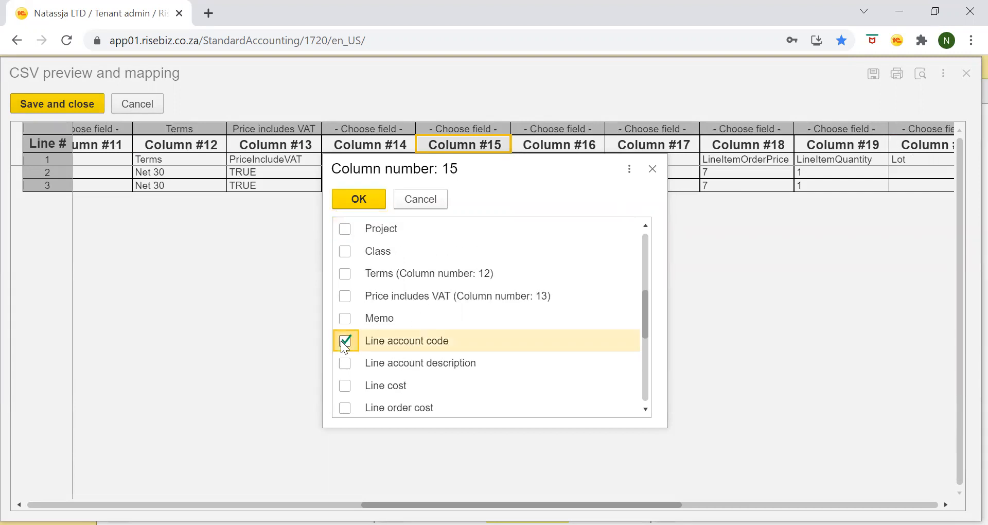
click(362, 198)
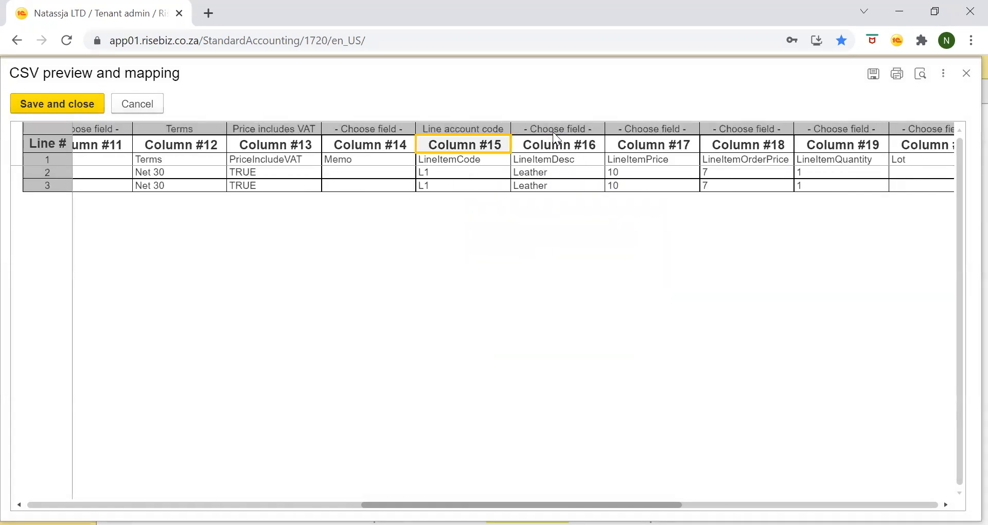
- Map CSV column 16, LineItemDesc, to the Line account description field
click(552, 130)
scroll(430, 344, down, 3)
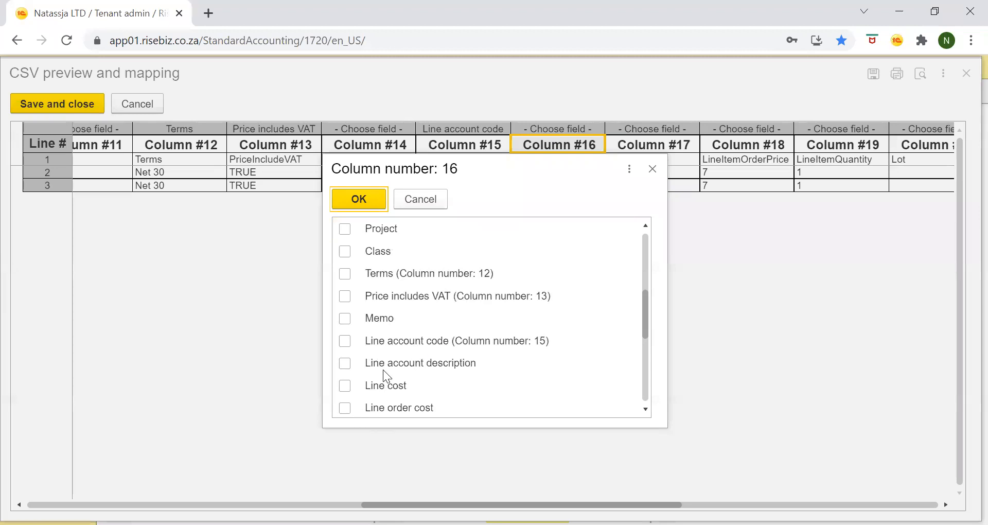
scroll(387, 377, down, 2)
click(345, 296)
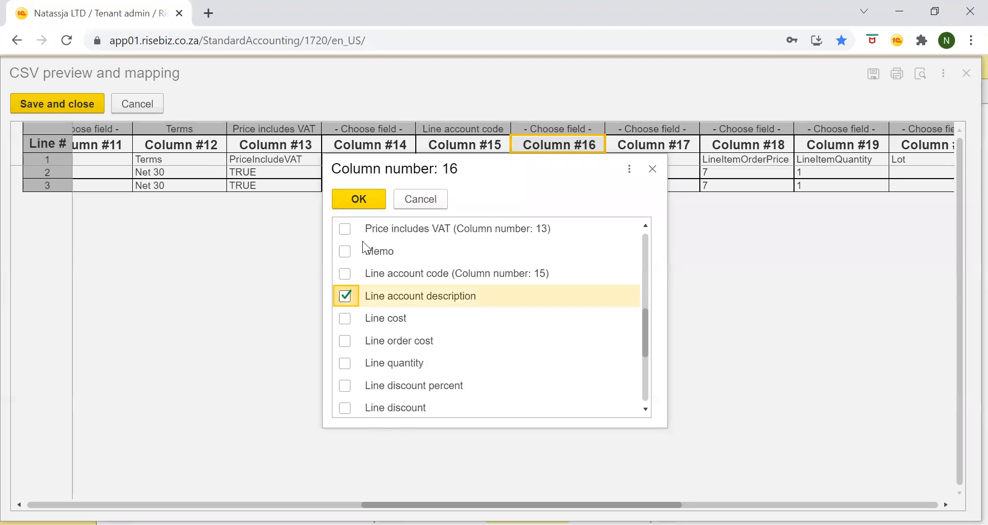
click(369, 198)
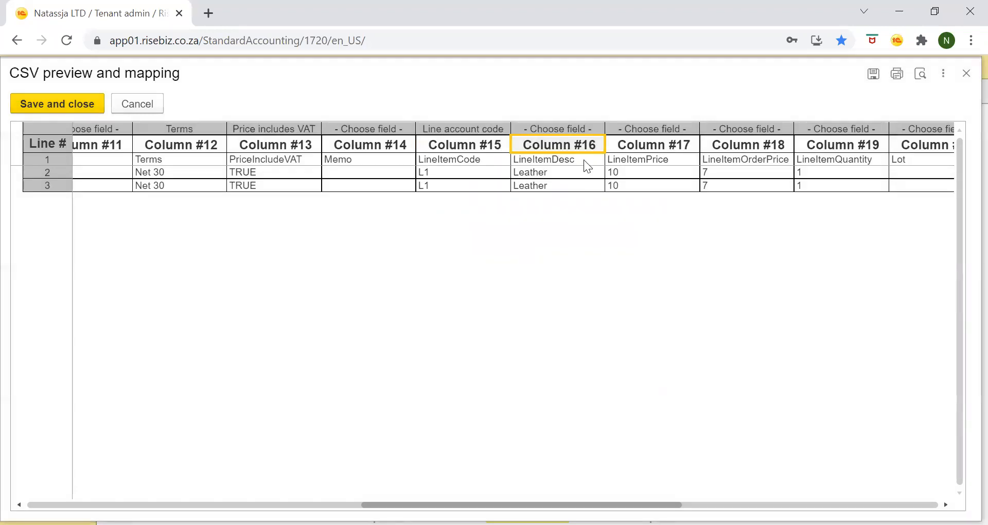
- Map CSV column 18, LineItemOrderPrice, to the Line order cost field
click(744, 128)
scroll(539, 316, down, 10)
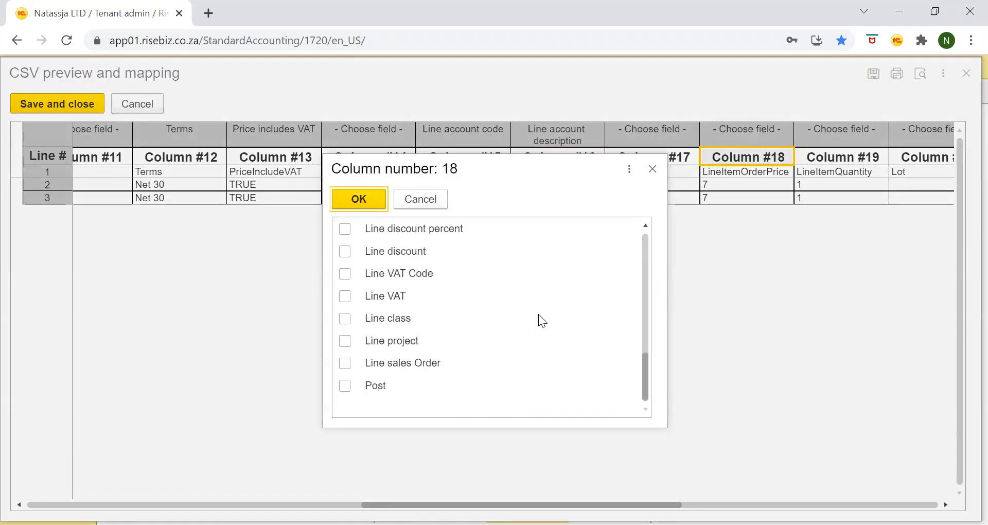
scroll(383, 302, up, 5)
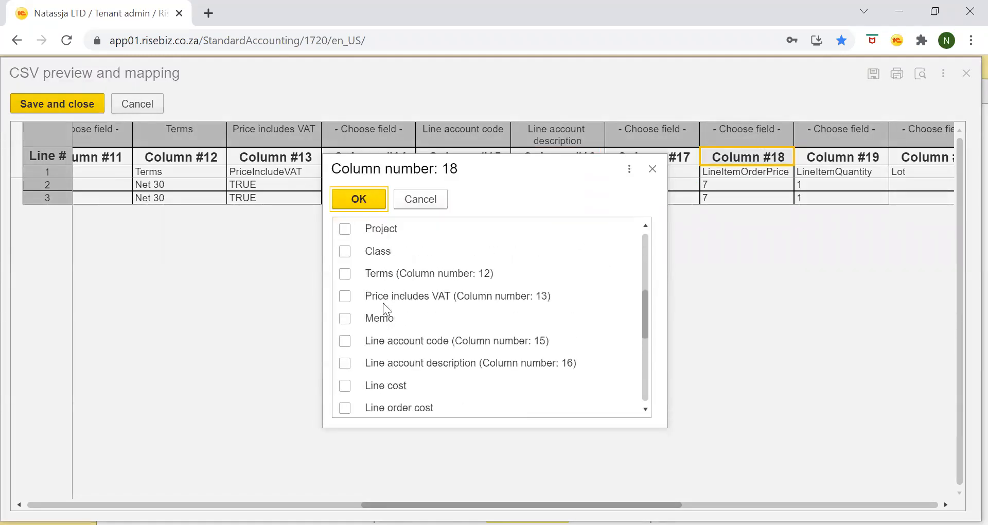
click(346, 407)
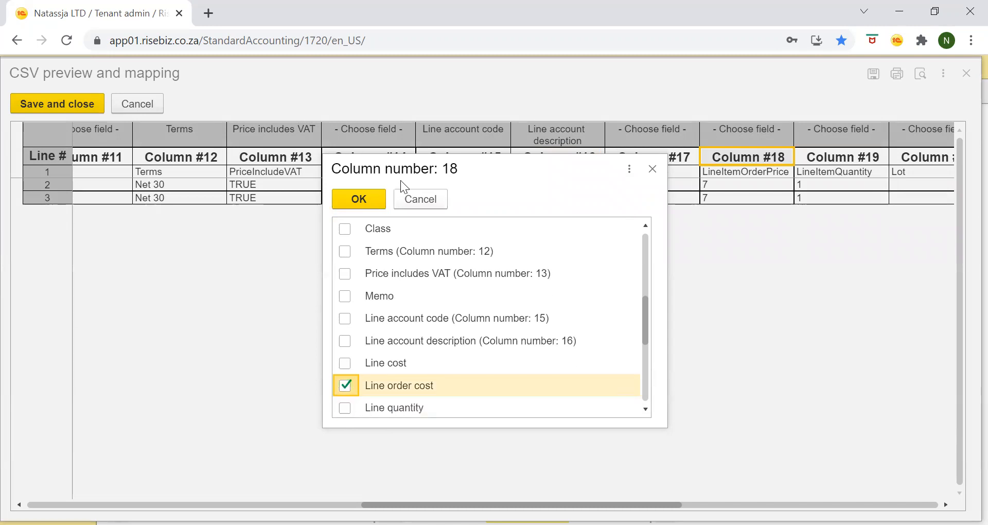
click(358, 199)
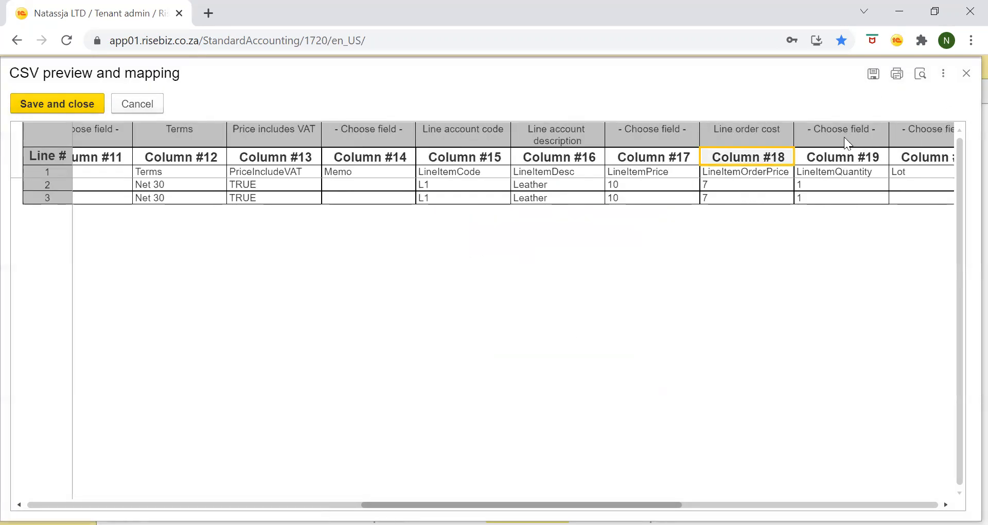
- Map CSV column 19, LineItemQuantity, to the Line quantity field and save the column mapping
click(844, 136)
scroll(455, 316, down, 10)
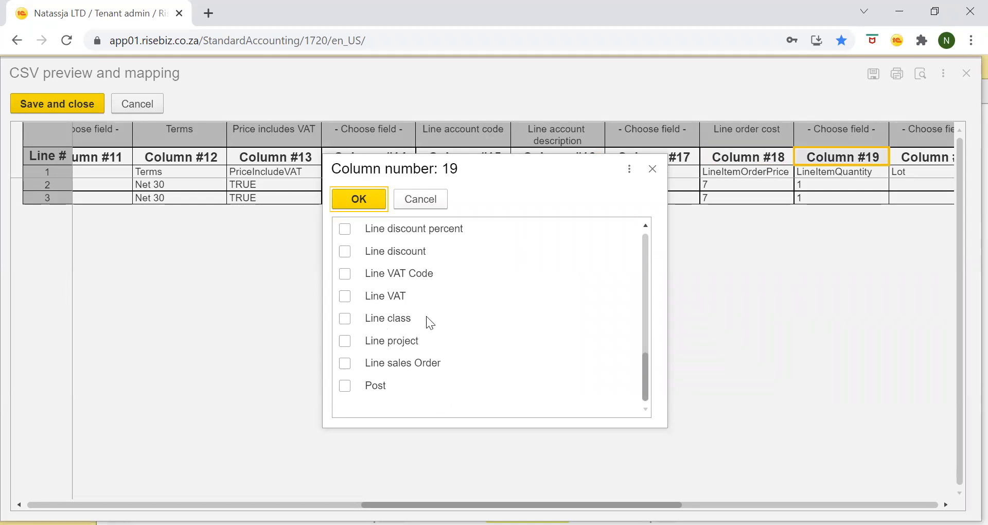
scroll(374, 326, up, 5)
scroll(376, 328, down, 1)
click(344, 343)
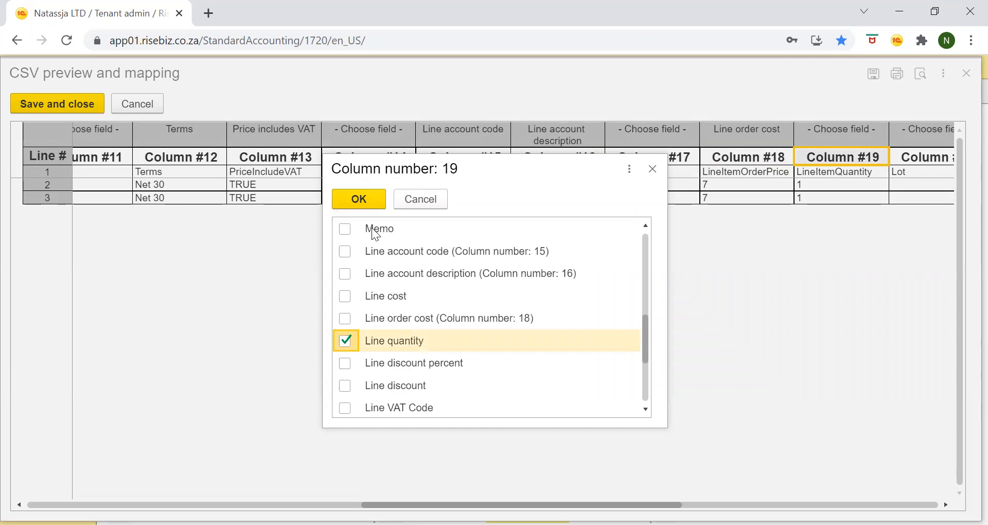
click(368, 197)
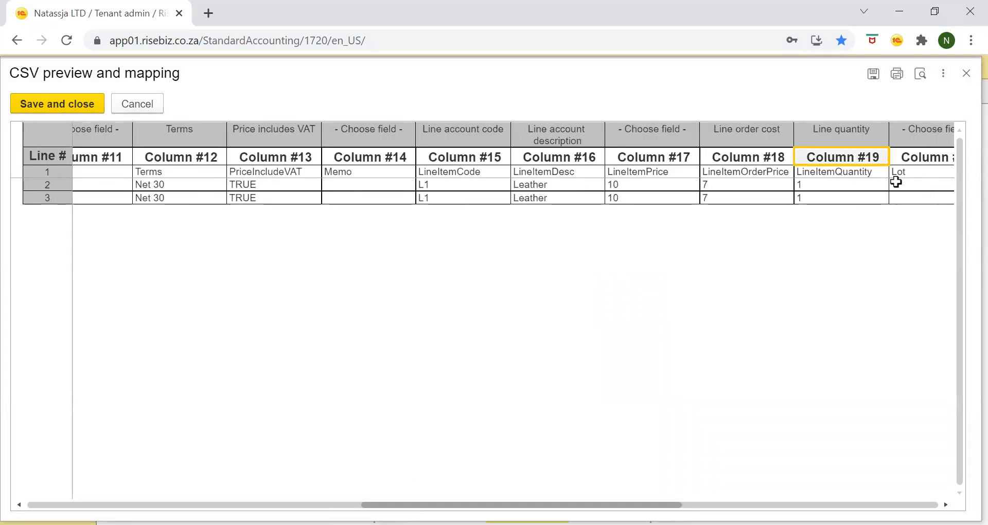
click(50, 107)
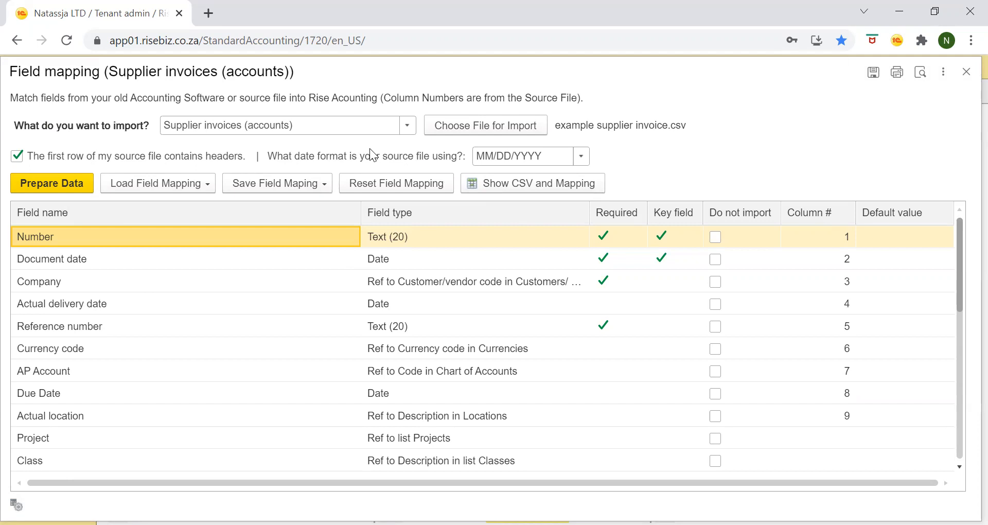
- Check the date layout in the CSV preview and set the source file's date format to DD.MM.YYYY
click(523, 184)
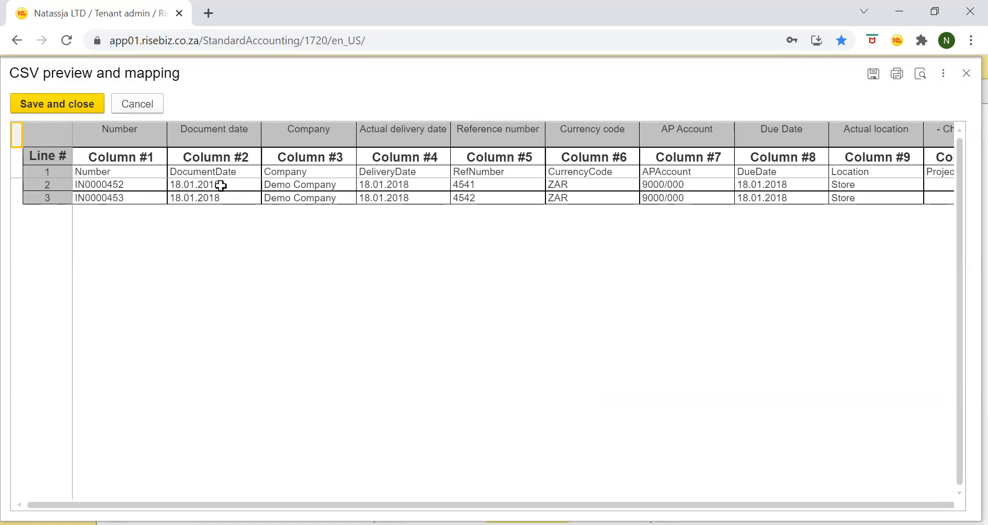
click(966, 74)
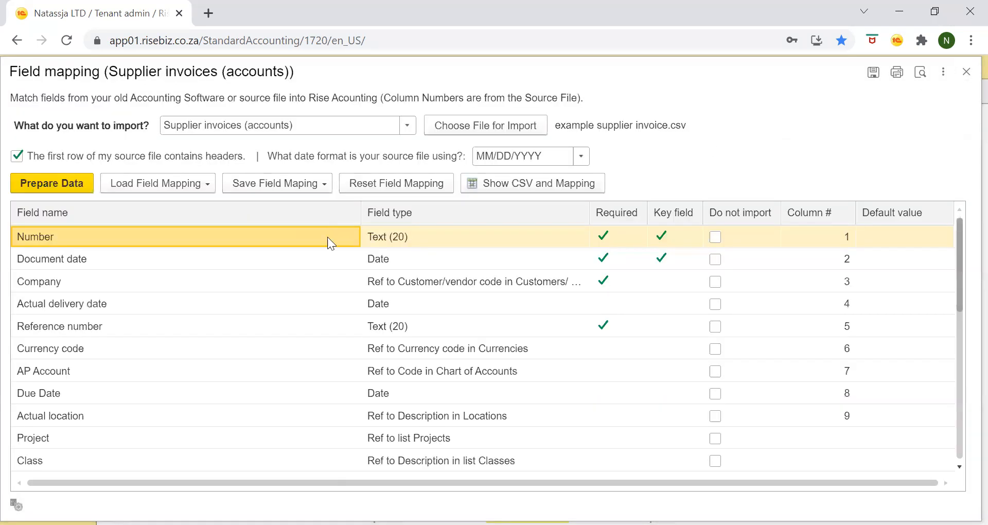
click(581, 157)
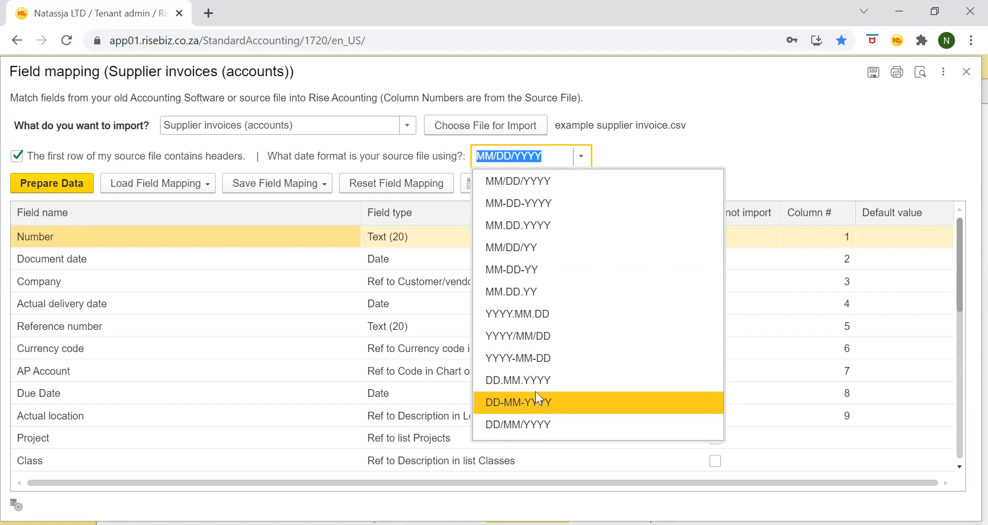
click(516, 380)
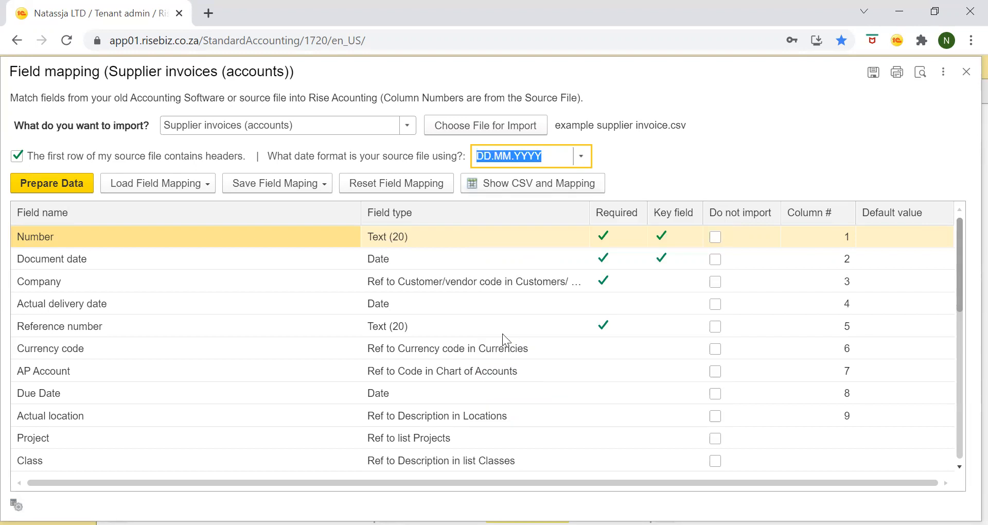
click(496, 156)
key(BackSpace)
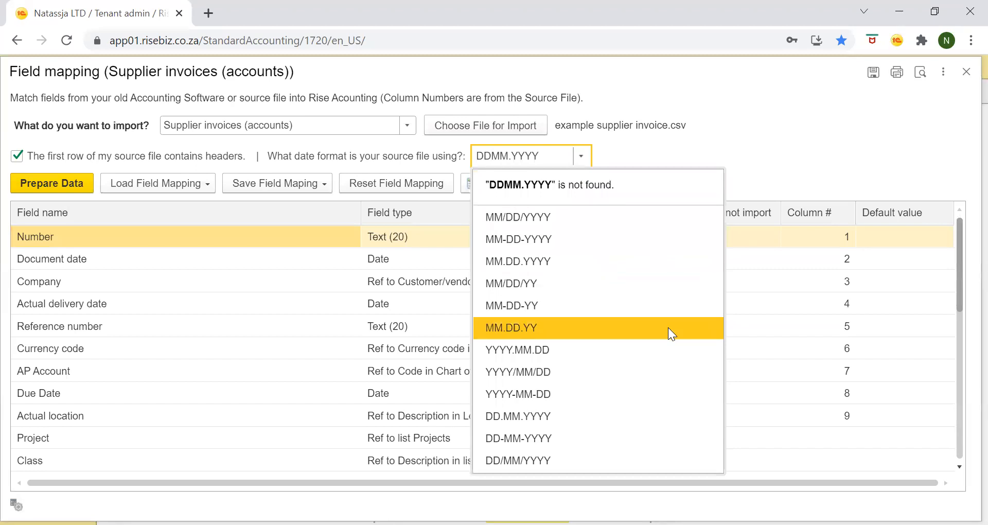
click(665, 144)
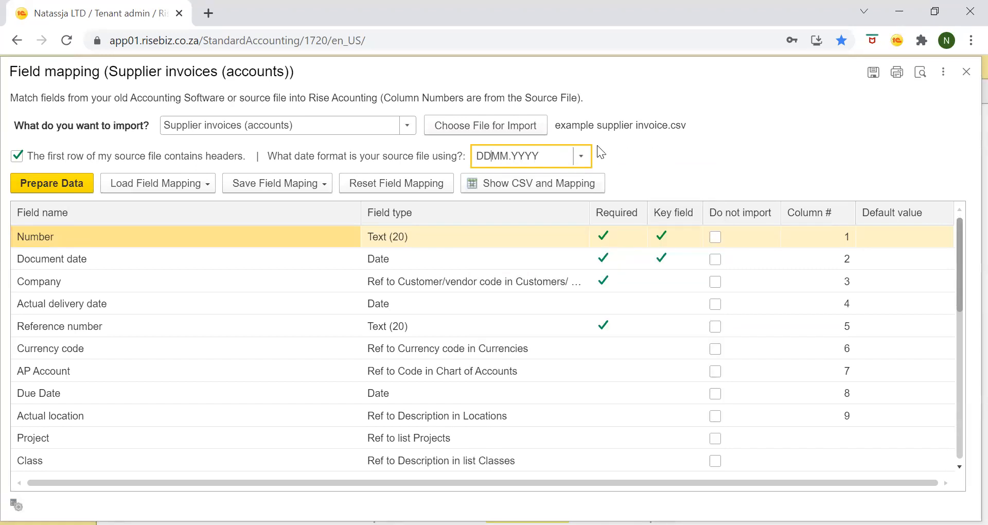
click(583, 154)
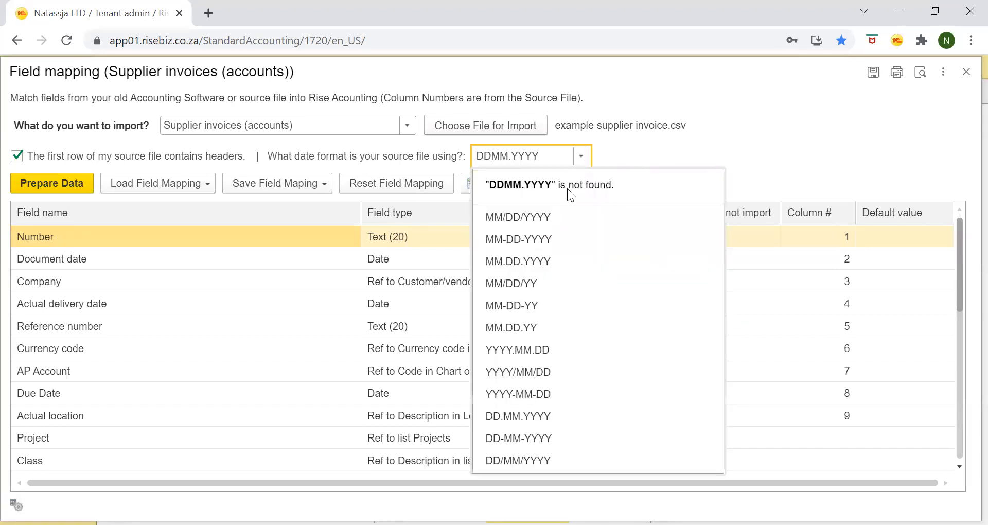
click(512, 416)
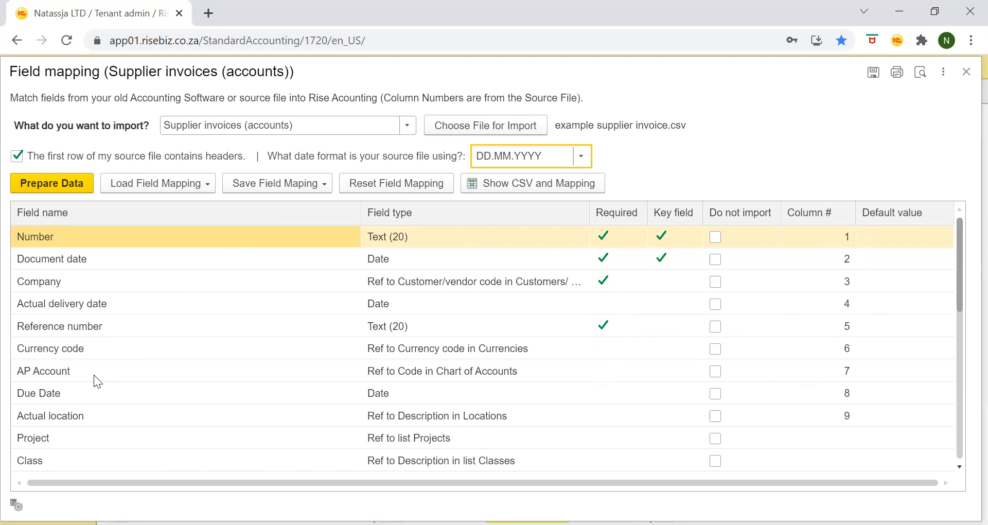
- Set the AP Account field's default value to 9000/000, Supplier Control Account, from the chart of accounts
click(78, 374)
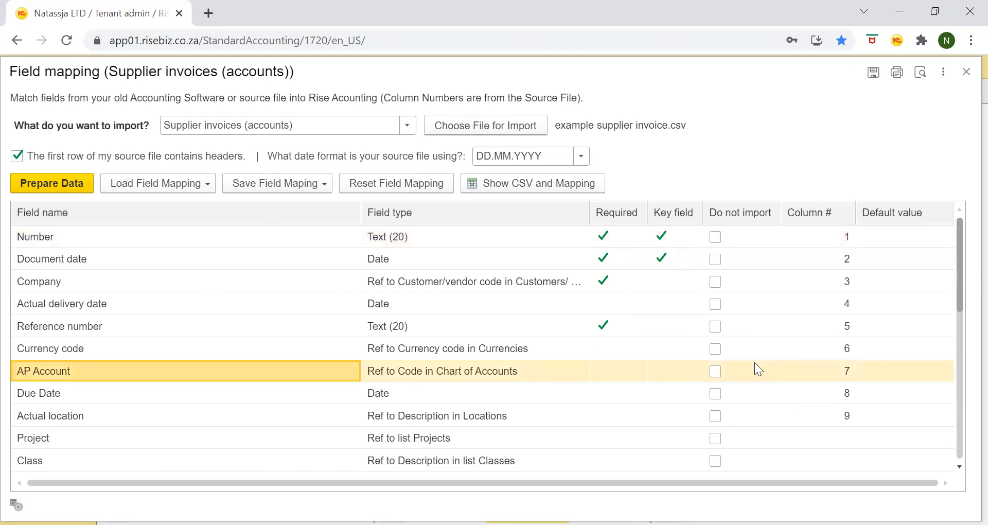
double_click(915, 370)
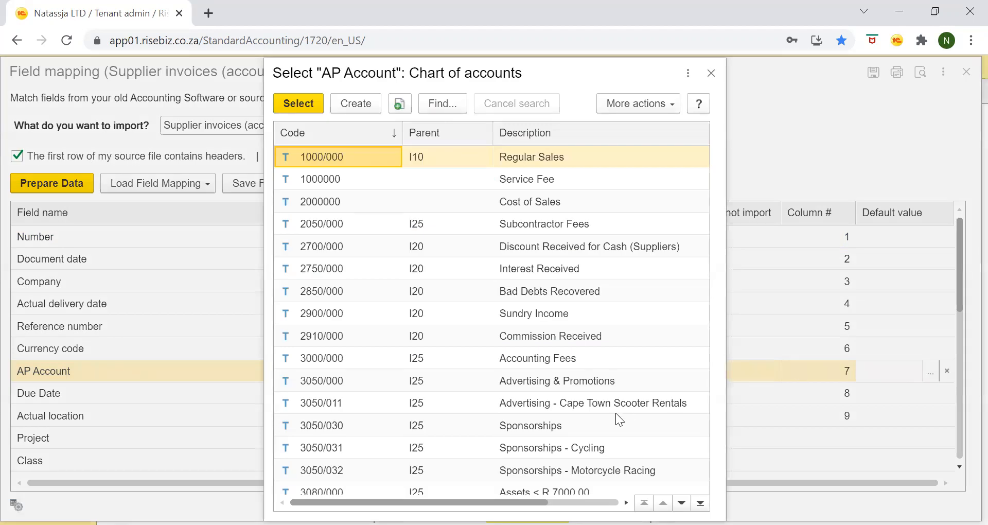
click(700, 503)
scroll(490, 296, up, 4)
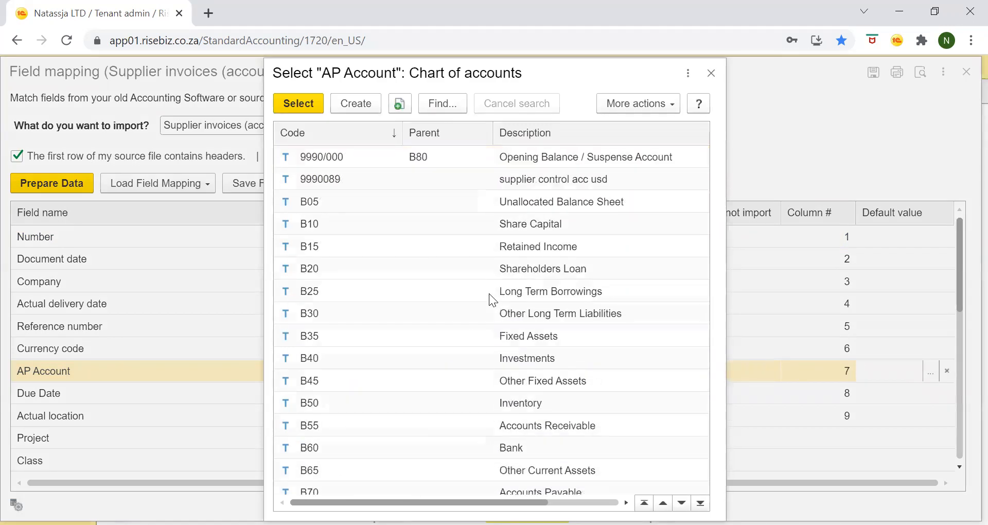
scroll(489, 293, up, 3)
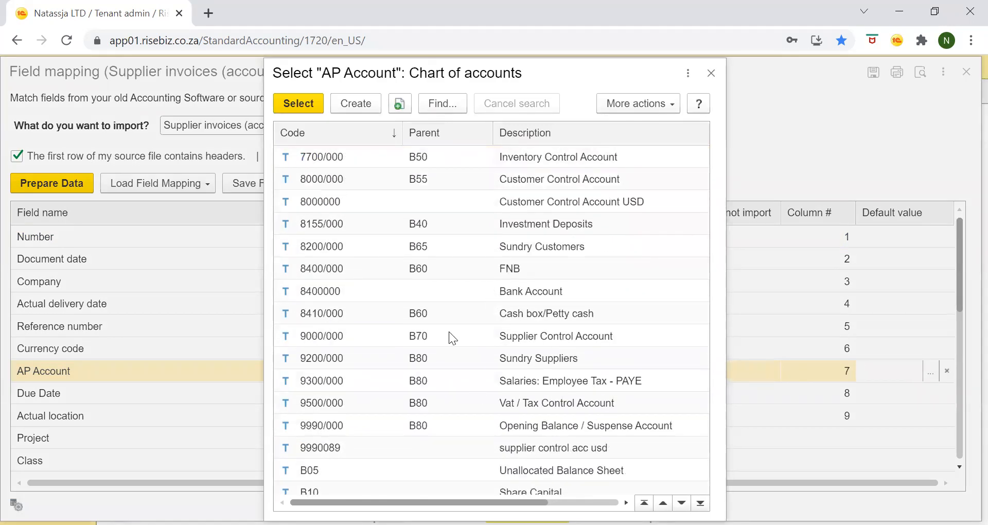
double_click(321, 336)
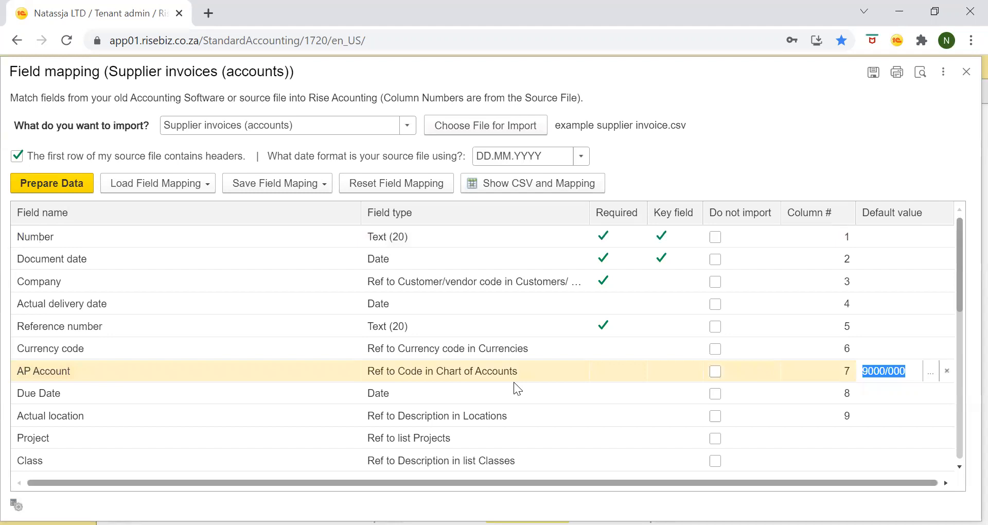
click(581, 396)
- Set the default value of the Post field to False
scroll(542, 433, down, 2)
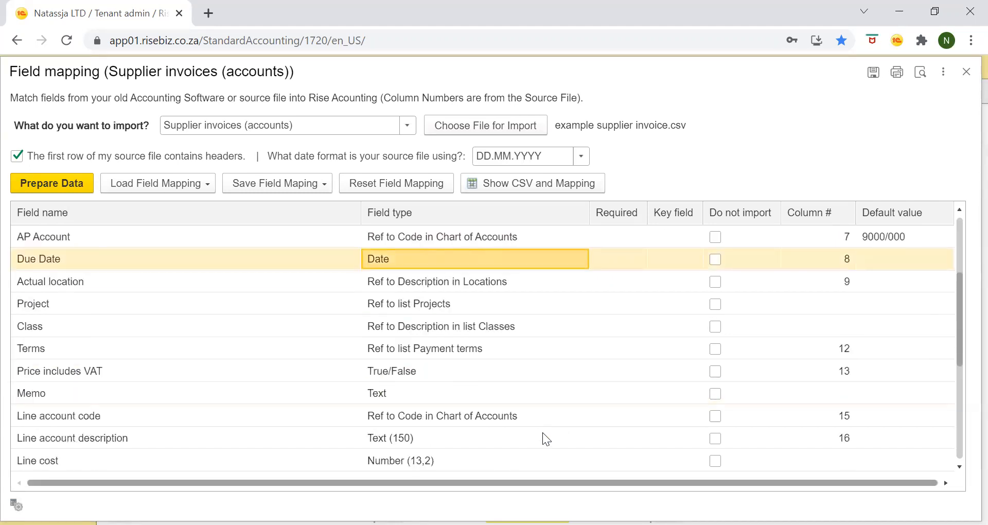
scroll(543, 434, down, 3)
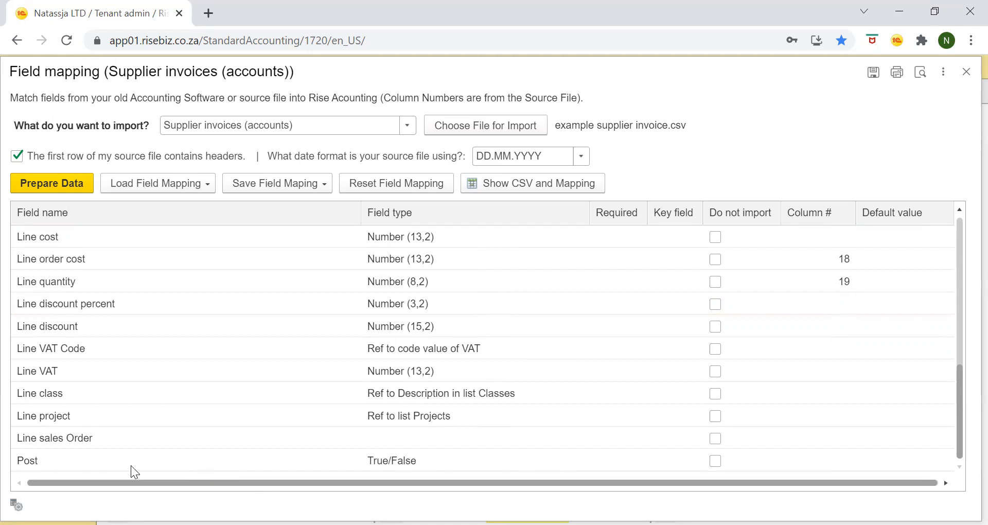
click(58, 464)
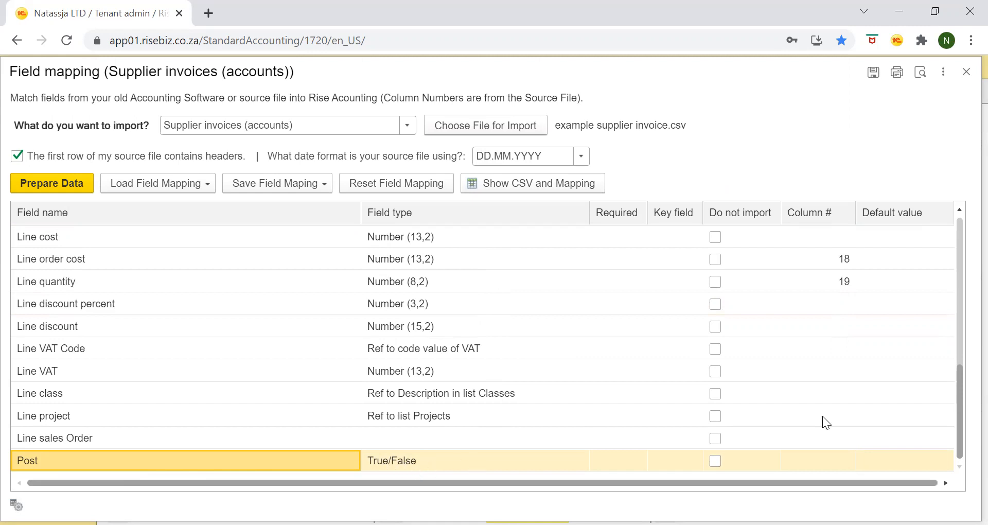
double_click(900, 462)
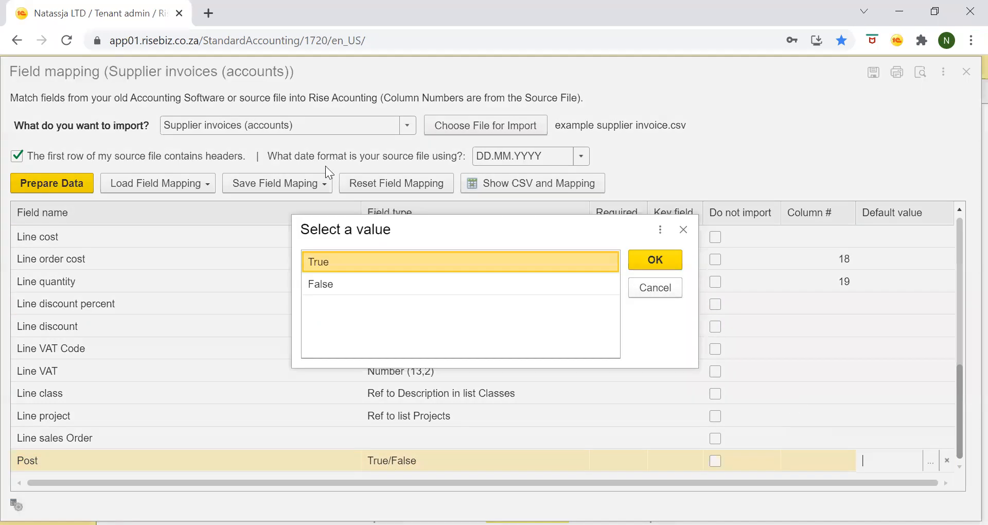
click(338, 283)
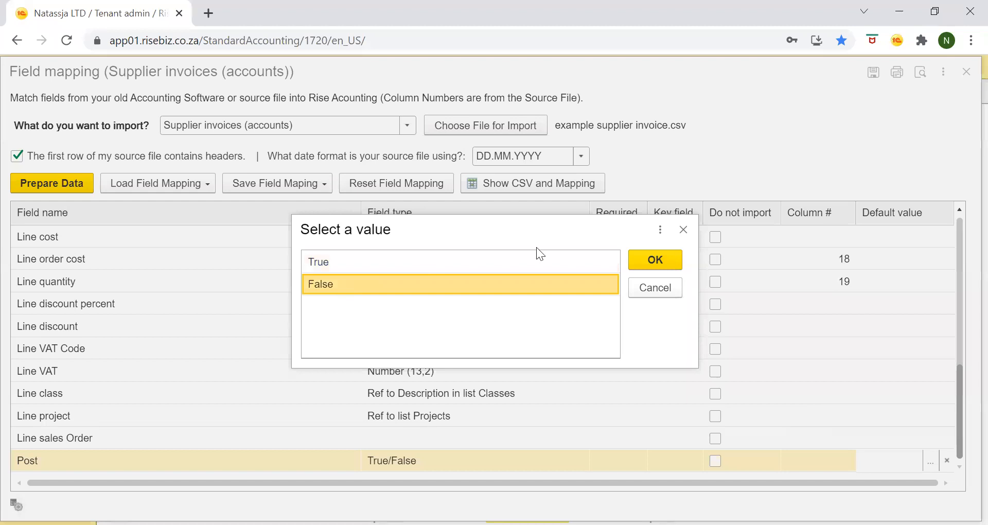
click(665, 253)
click(465, 338)
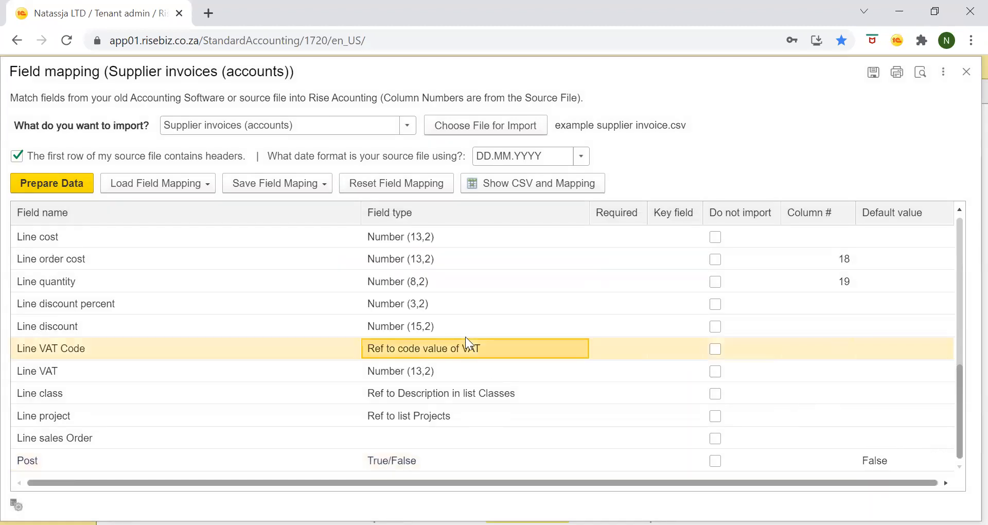
- Prepare the mapped data for preview and run the data check on the supplier invoices
scroll(474, 336, up, 10)
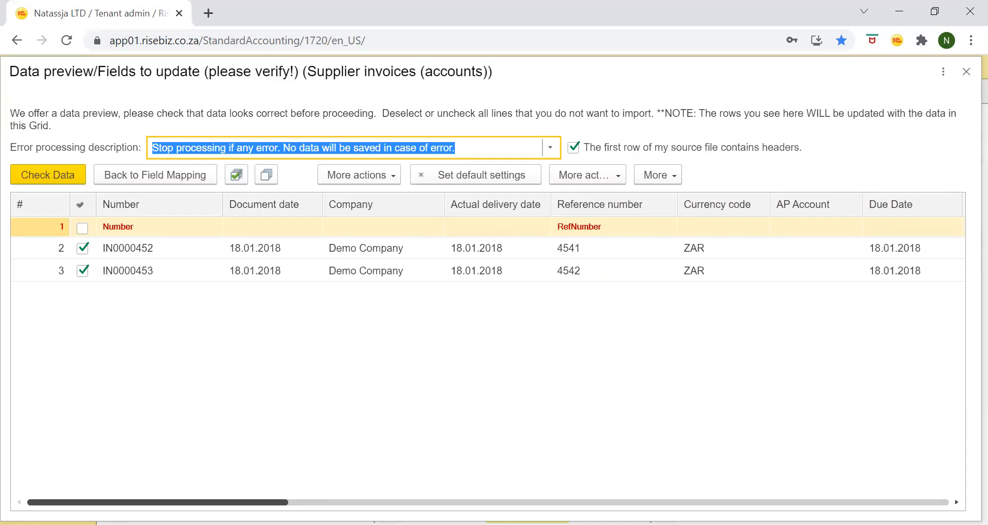
drag(260, 502, 164, 438)
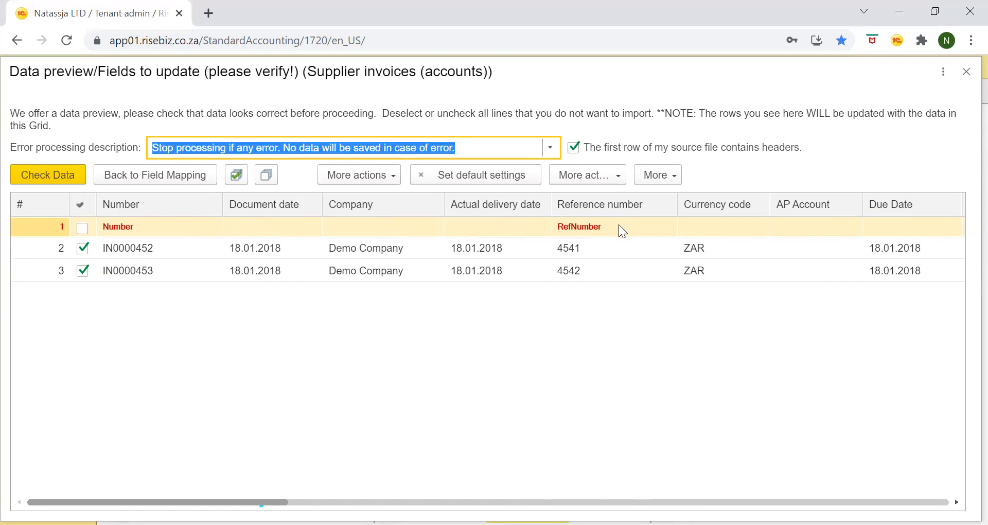
click(63, 172)
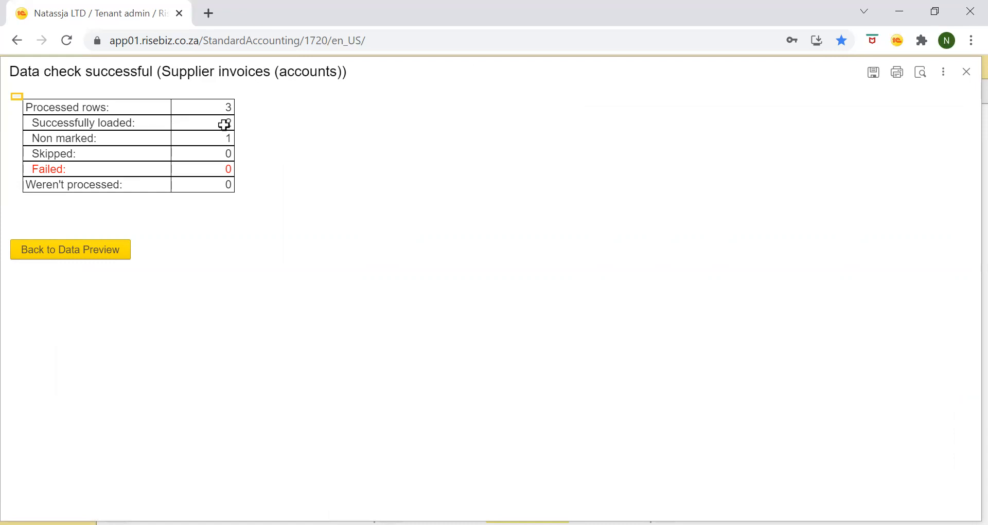
- Load the checked invoices from the data preview and show the list of supplier invoices
click(54, 250)
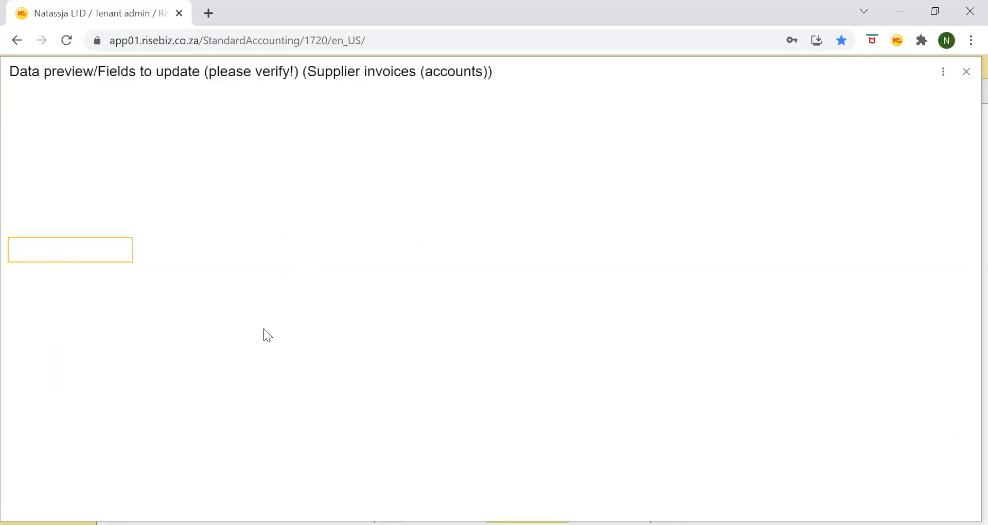
click(65, 176)
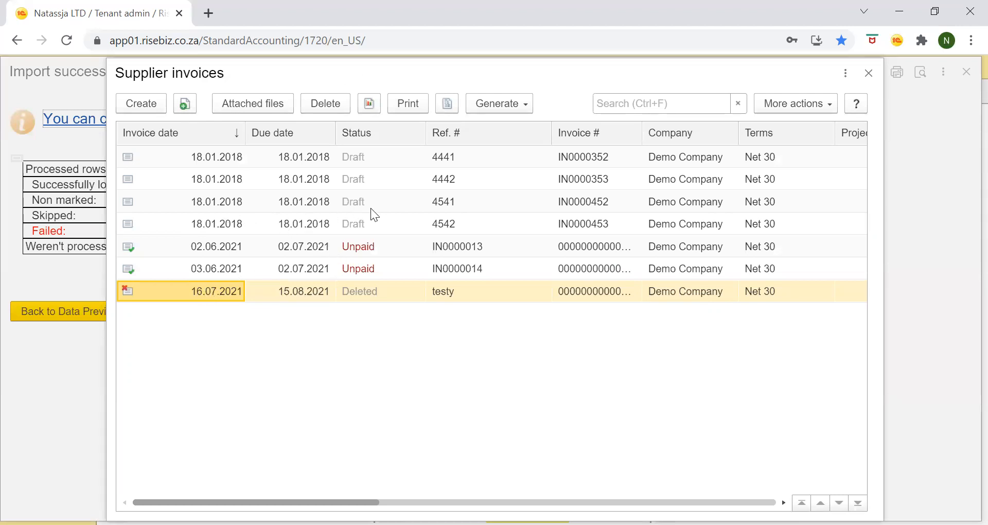
- Locate the imported draft invoices IN0000452 and IN0000453 in the list and open IN0000452
click(564, 208)
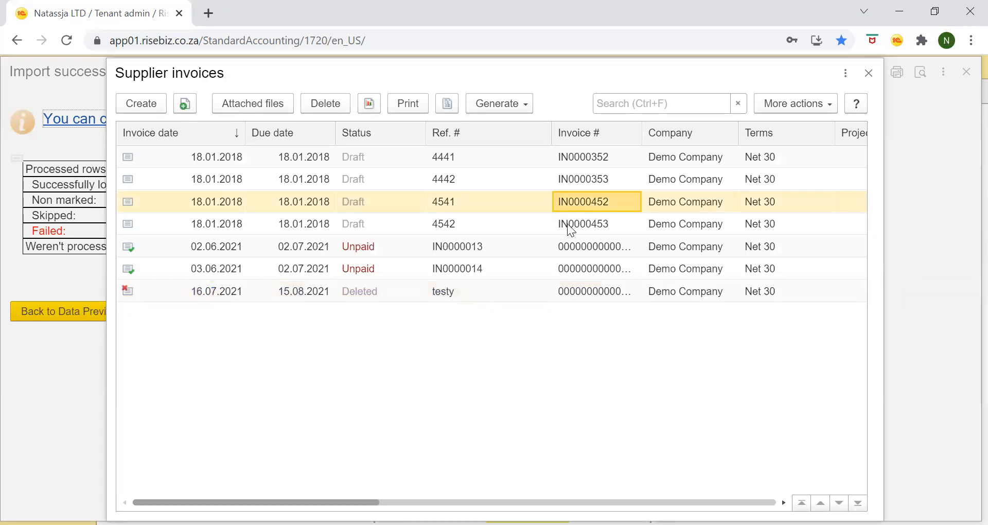
click(567, 229)
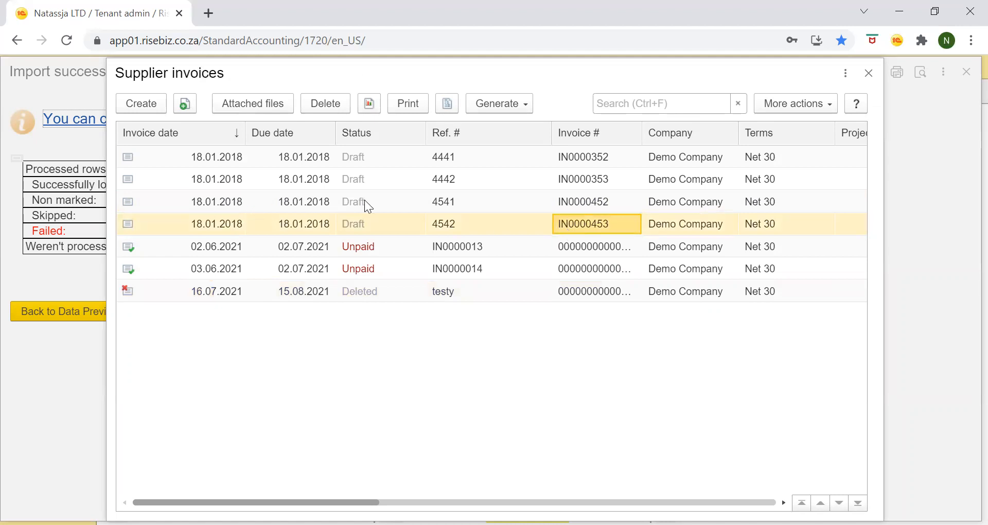
click(320, 203)
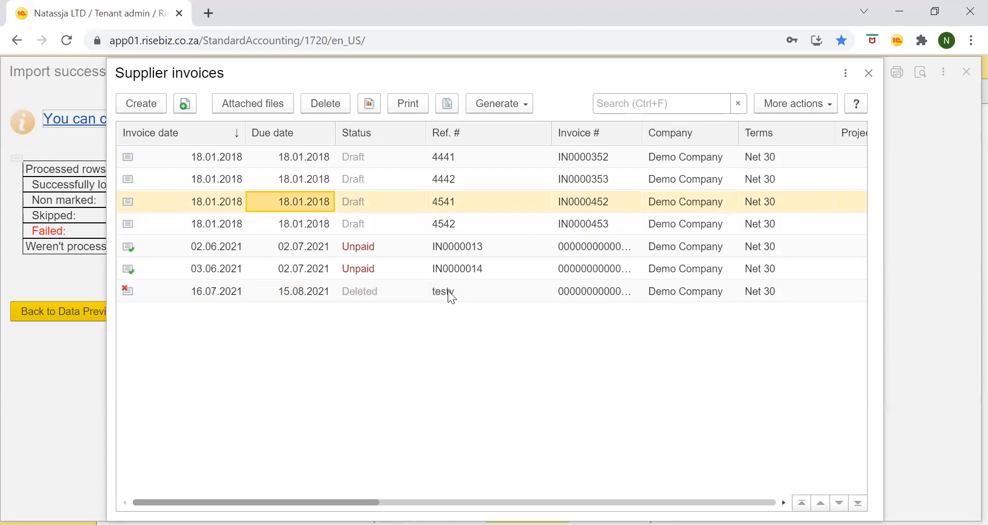
key(Return)
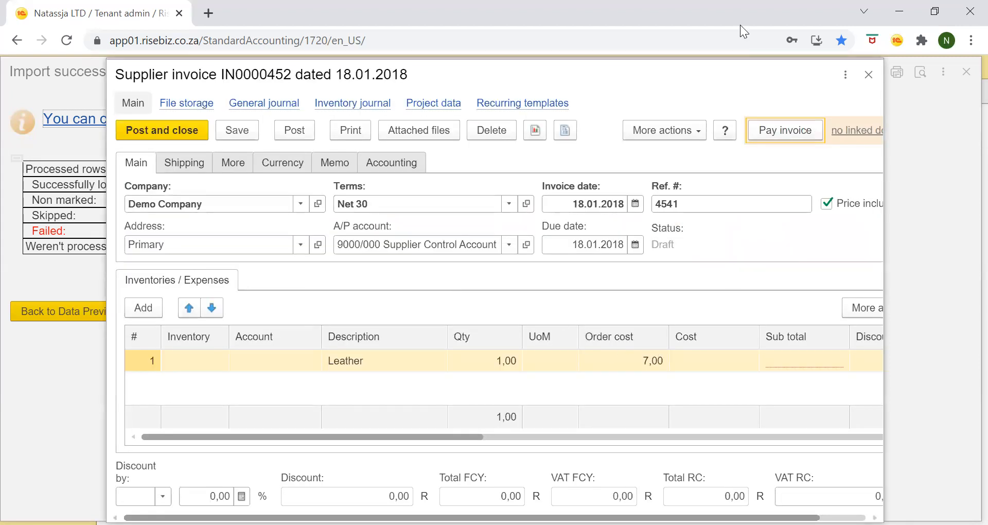